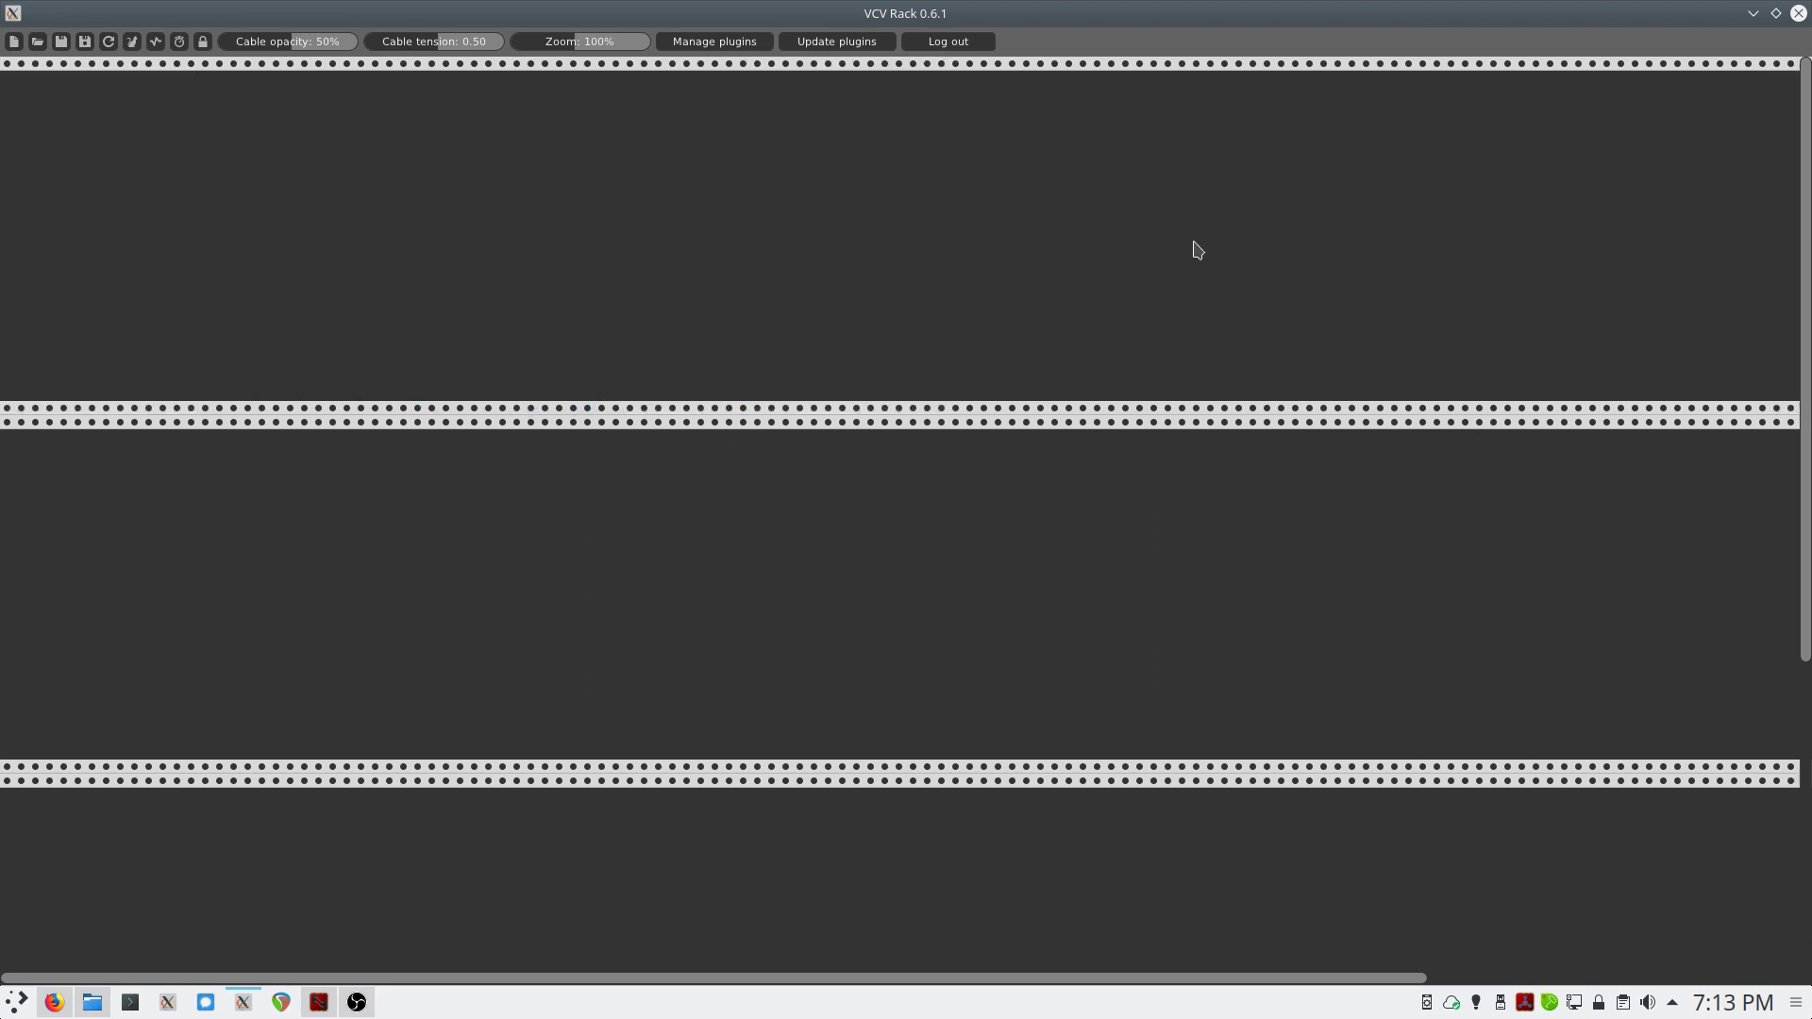
- Add an Audio module at the rack's right end, set to the PulseAudio JACK Source device
right_click(1595, 200)
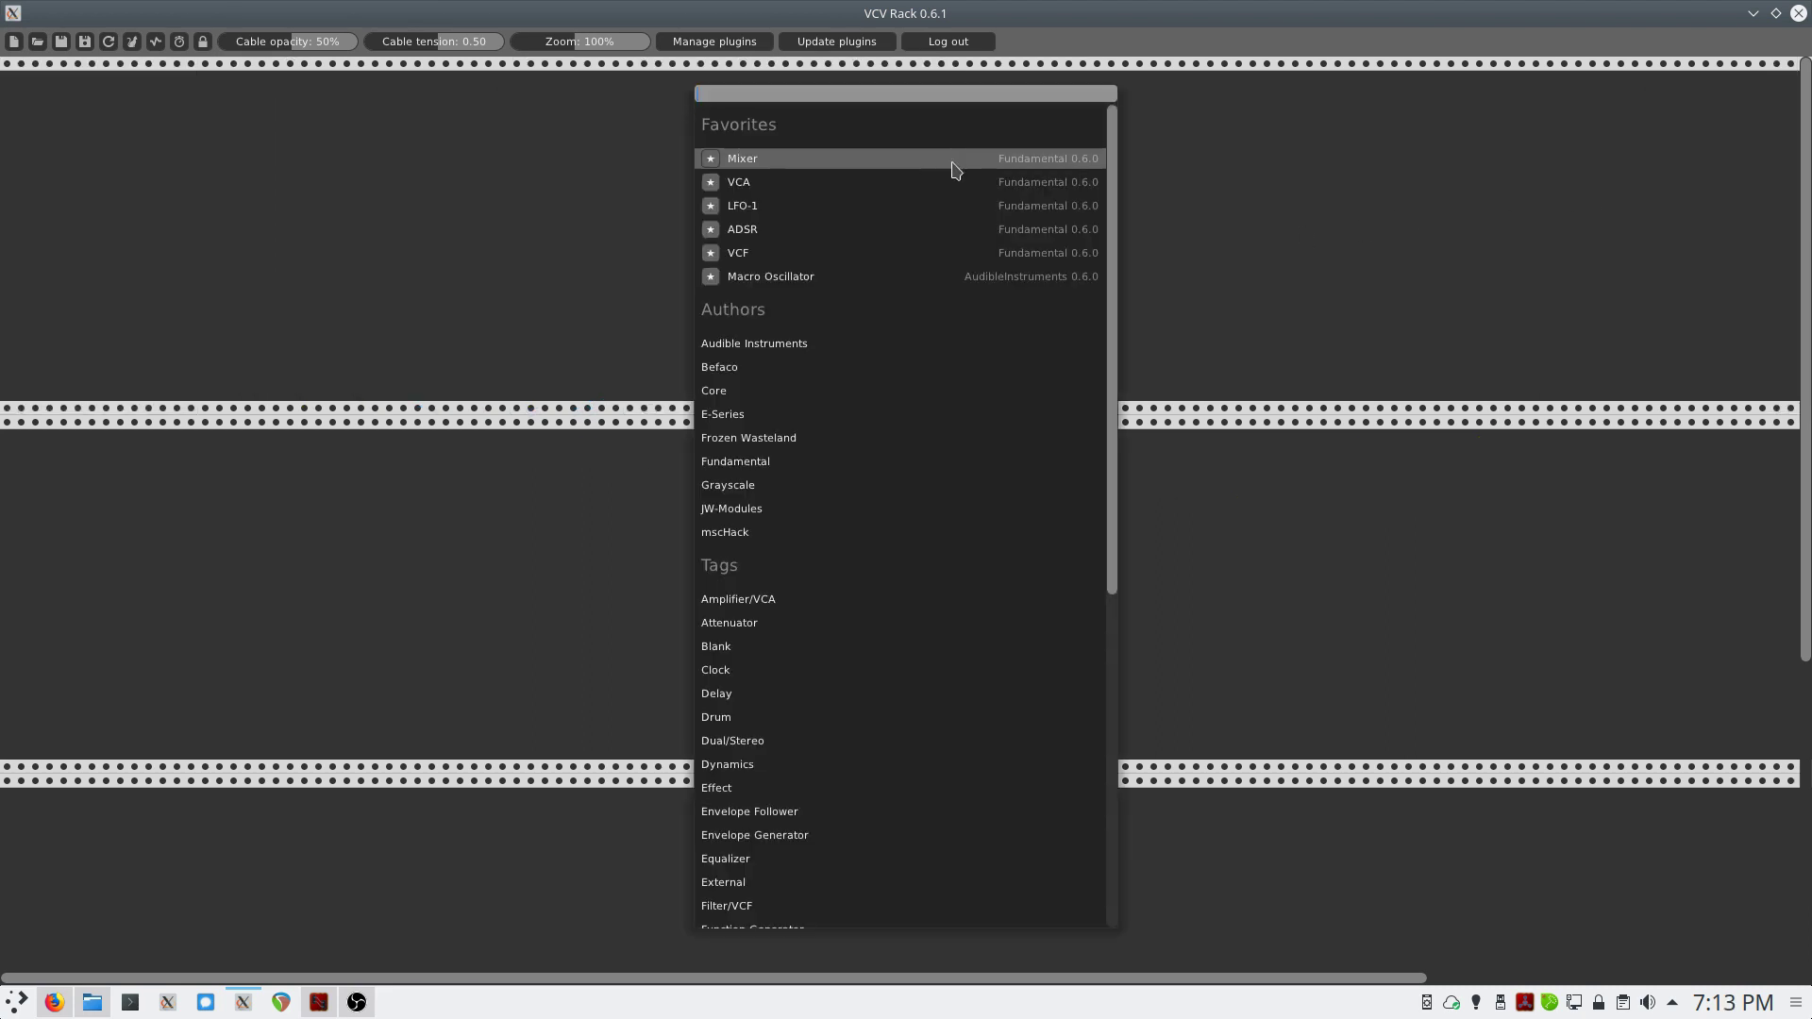
type("audio")
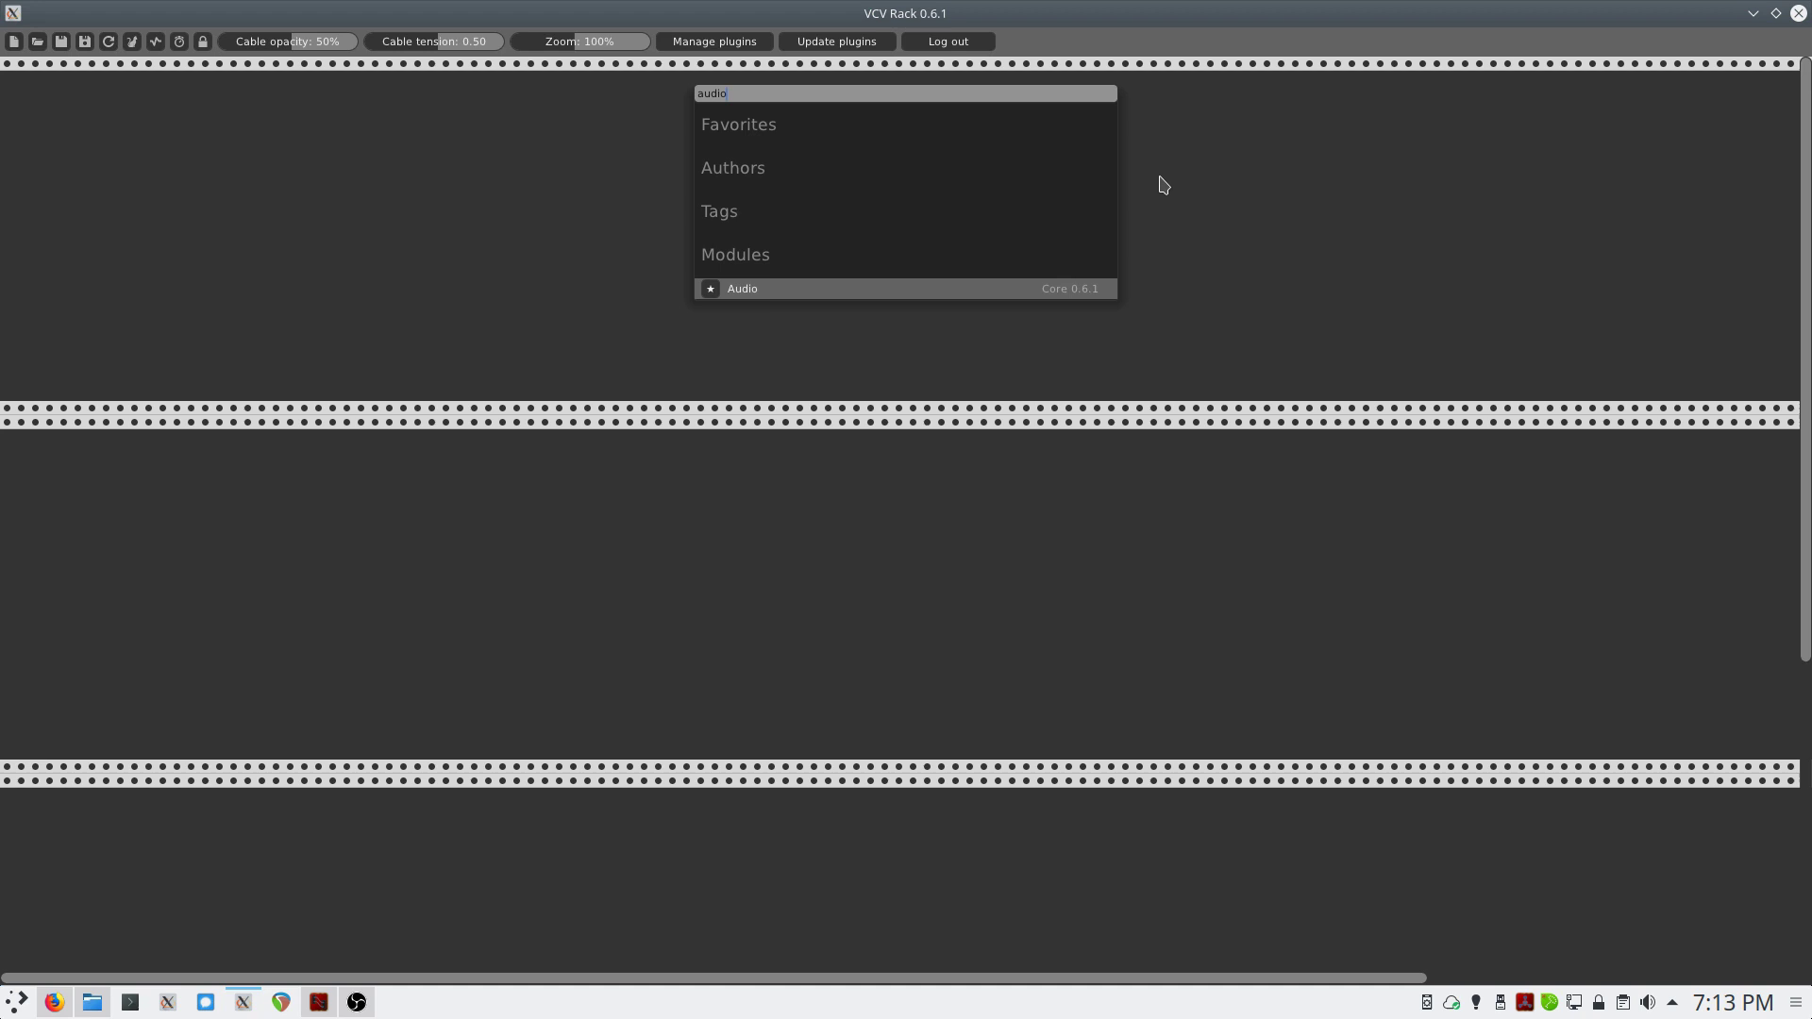
key("Return")
left_click_drag(1567, 79, 1709, 79)
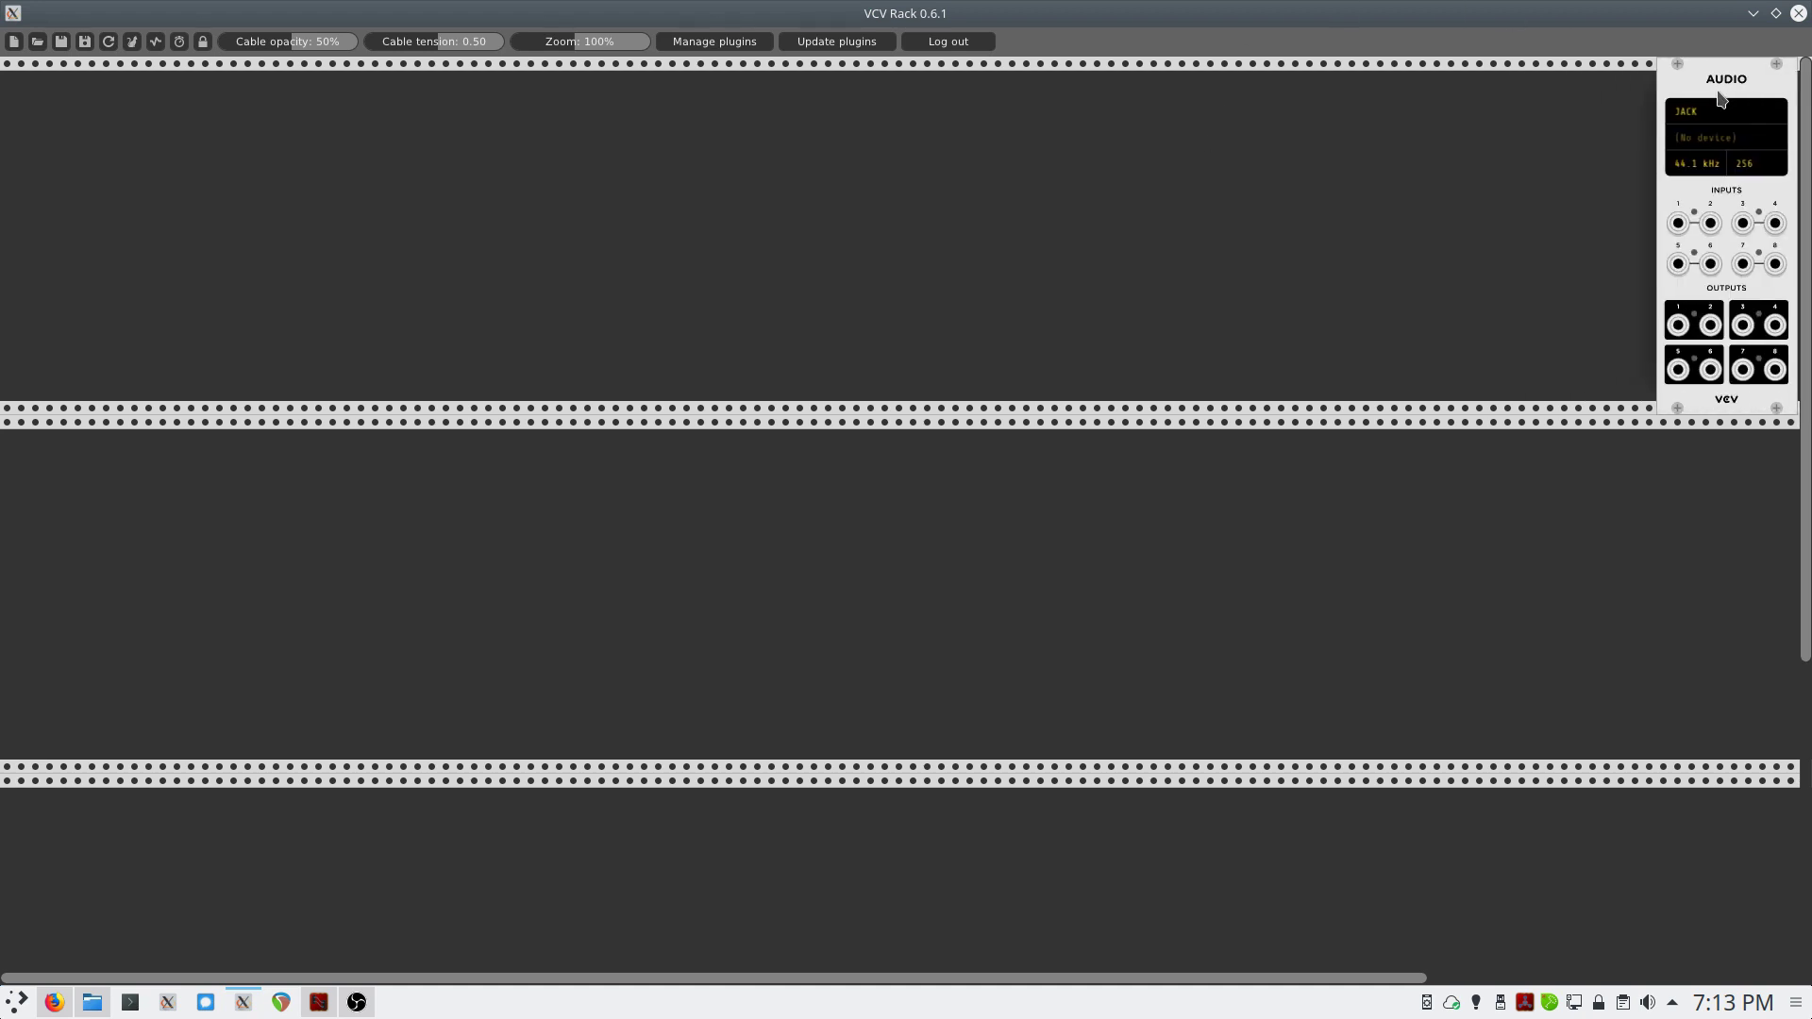
left_click(1695, 144)
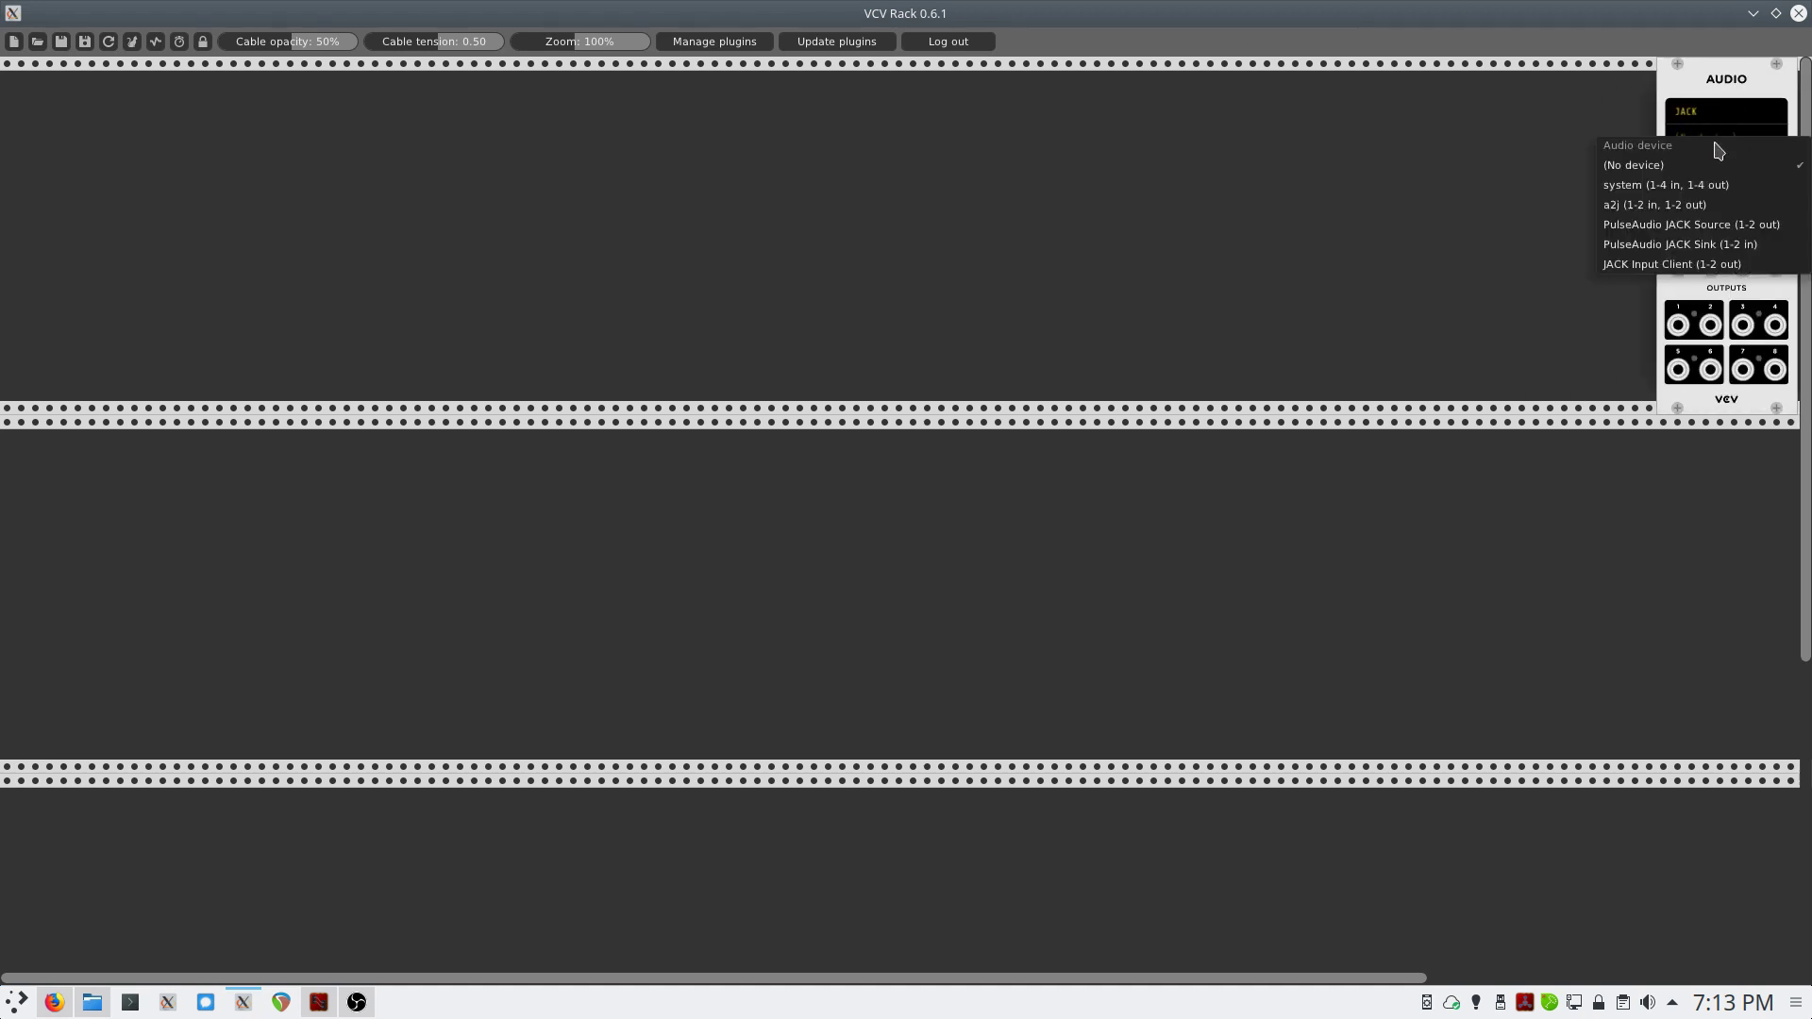
left_click(1757, 232)
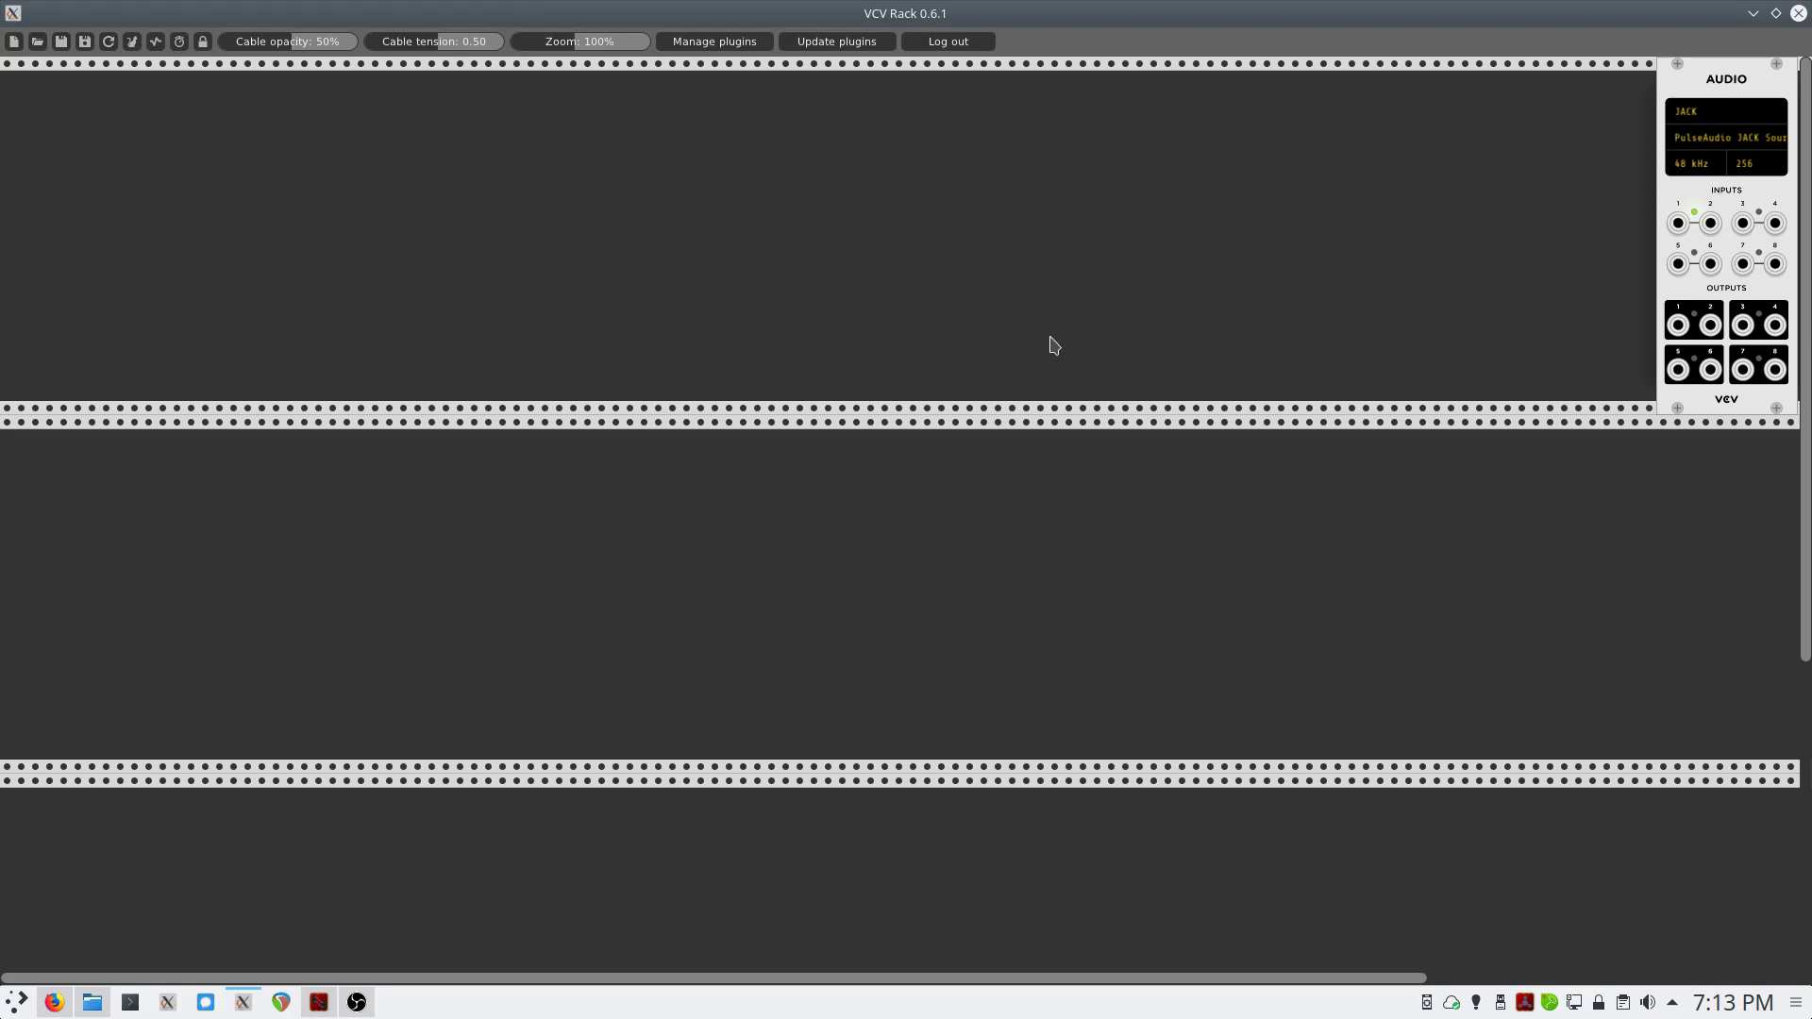
- In Catia's patchbay, wire VCV Rack outport 0 to in_1 and outport 1 to in_2, then close Catia
left_click(318, 1002)
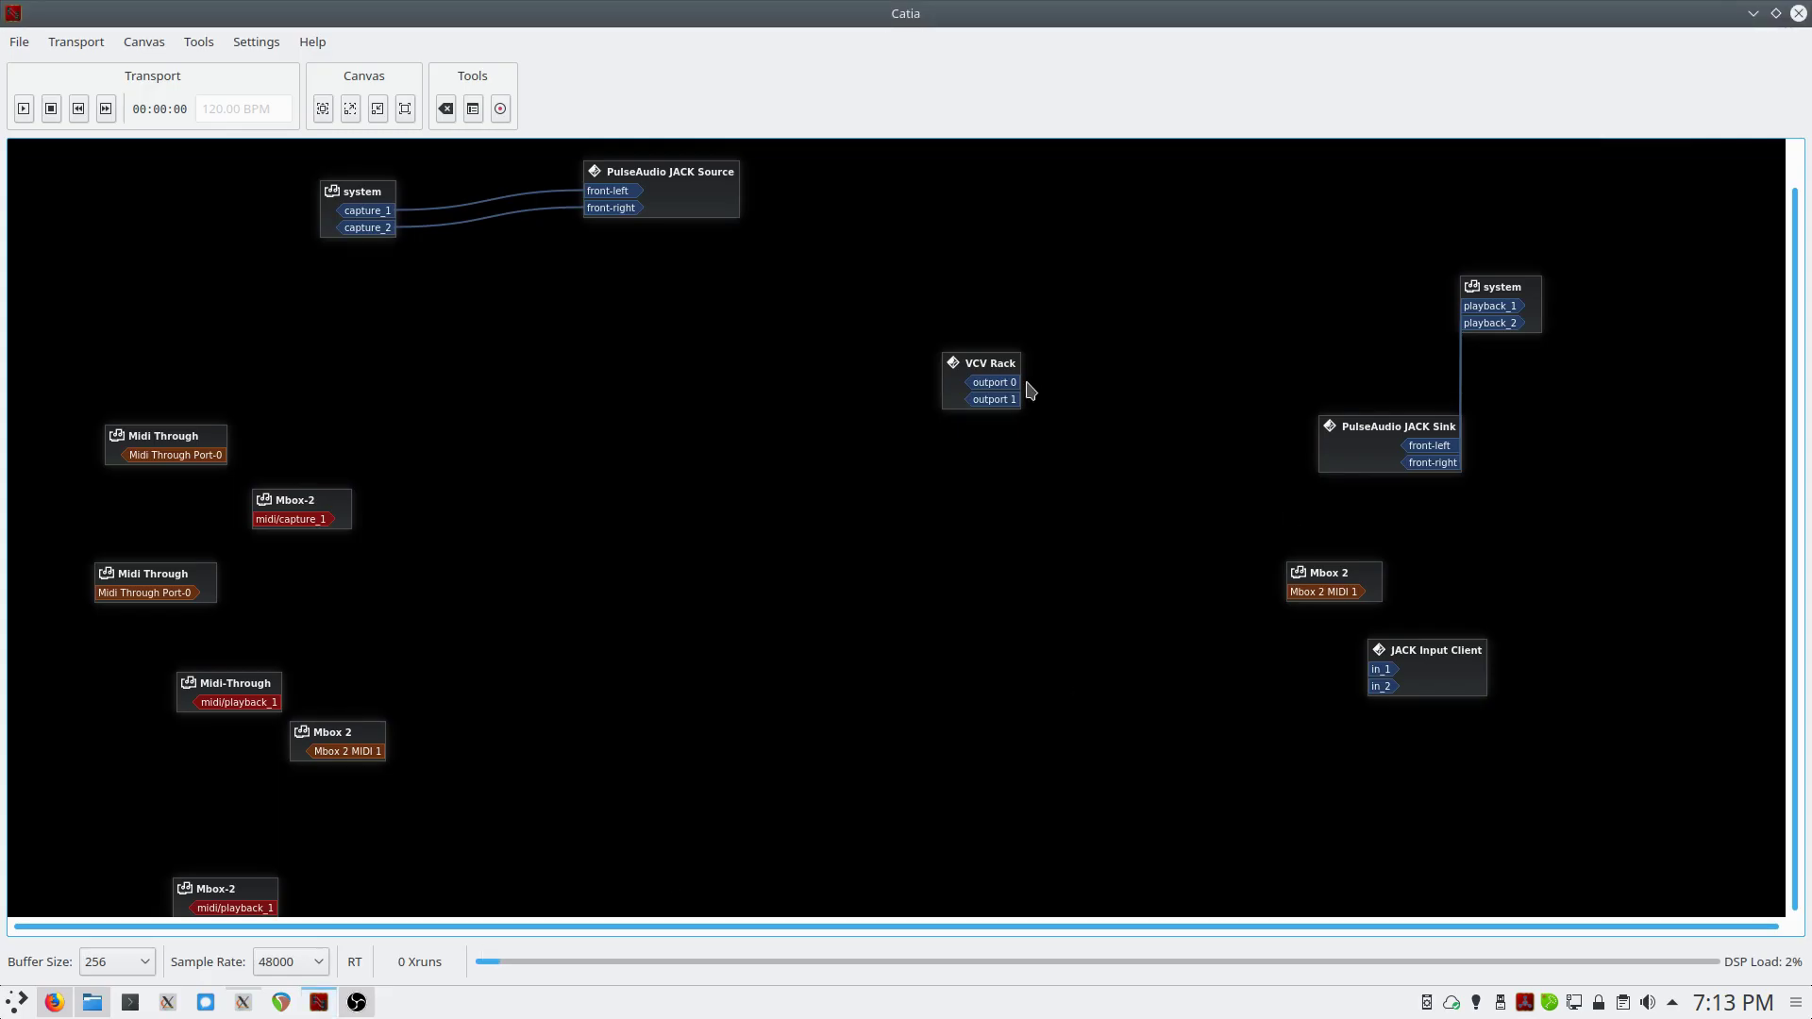
left_click_drag(1015, 390, 1379, 670)
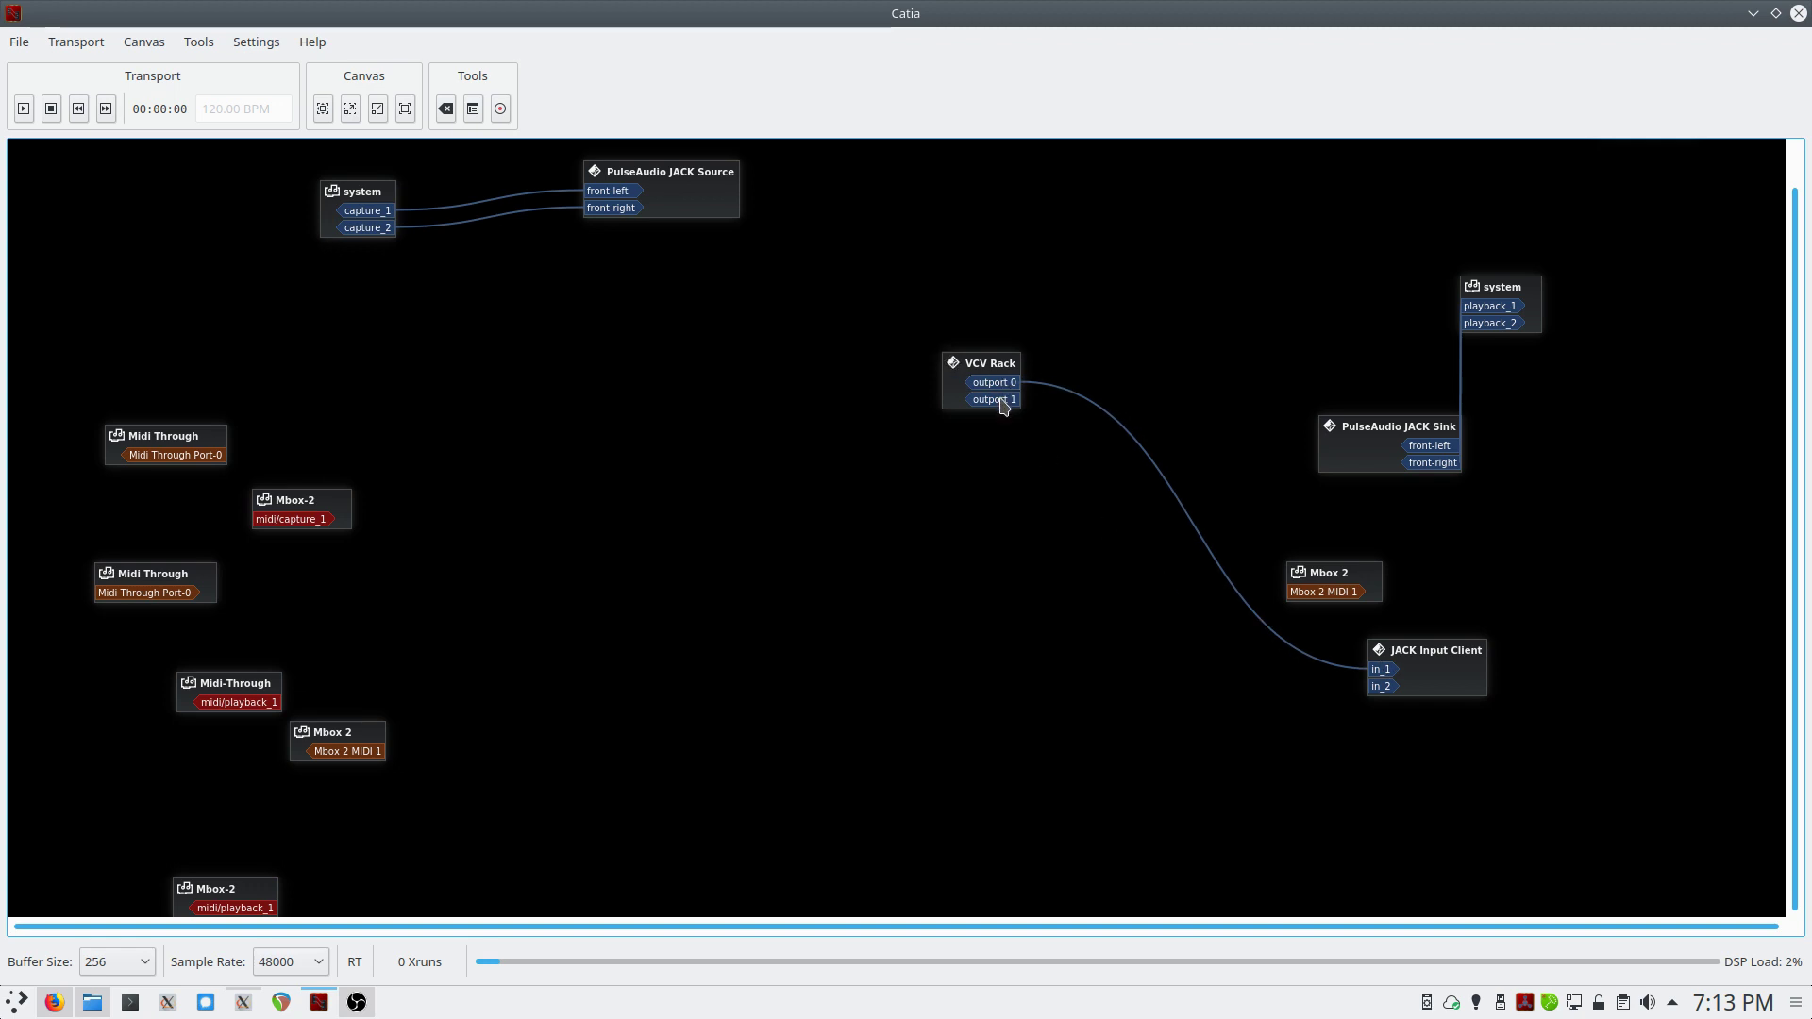
left_click_drag(1003, 405, 1381, 686)
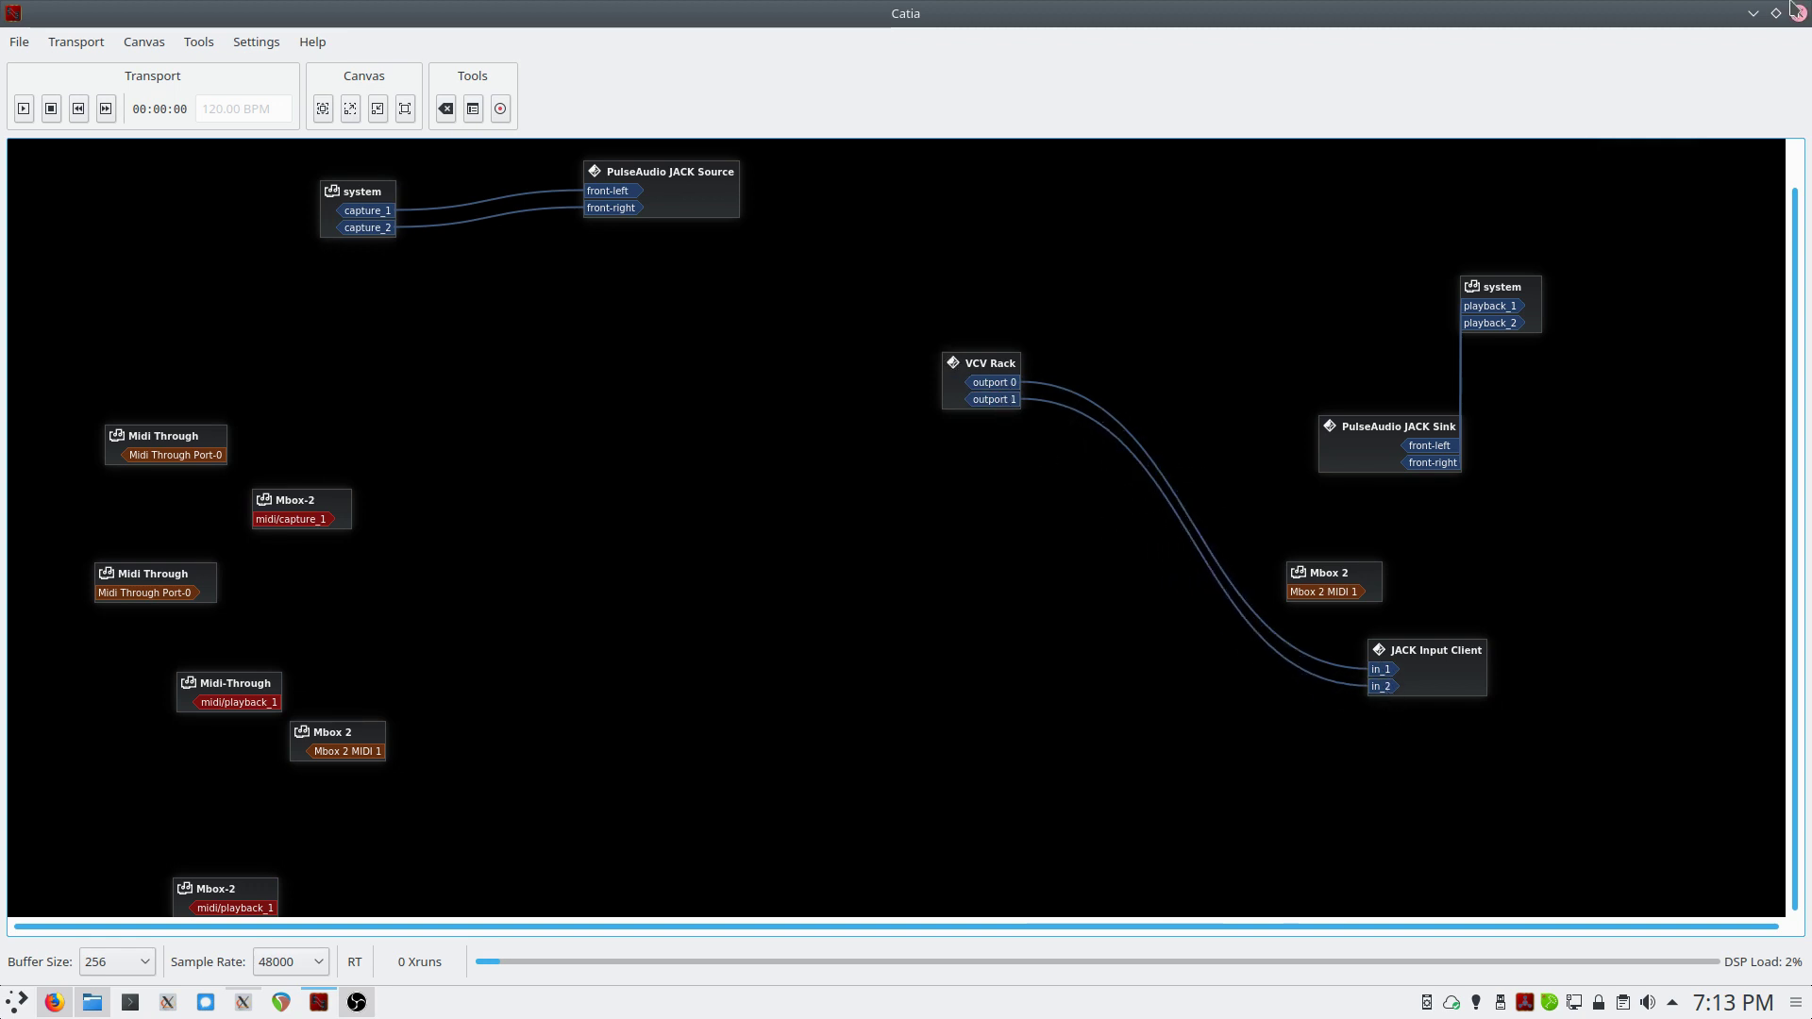
left_click(1796, 11)
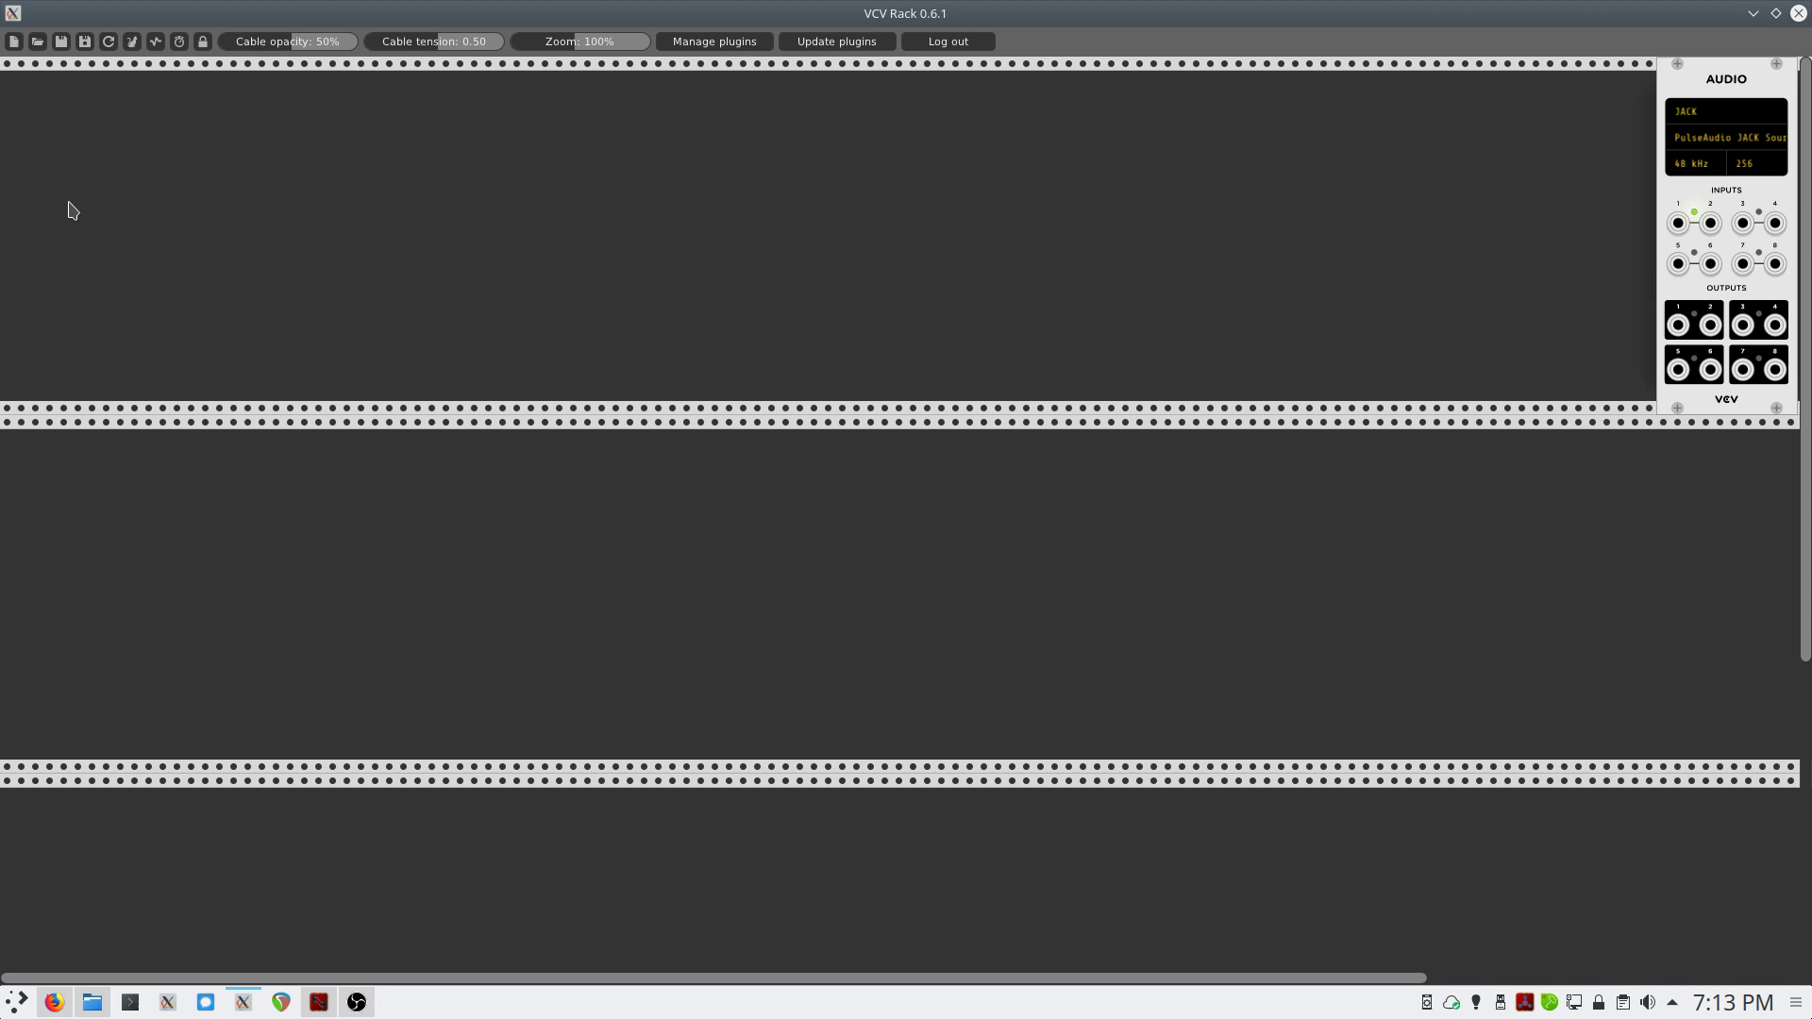
- Add the SEQ-3 sequencer and the VCO-1 oscillator from the module browser
right_click(69, 210)
type("seq")
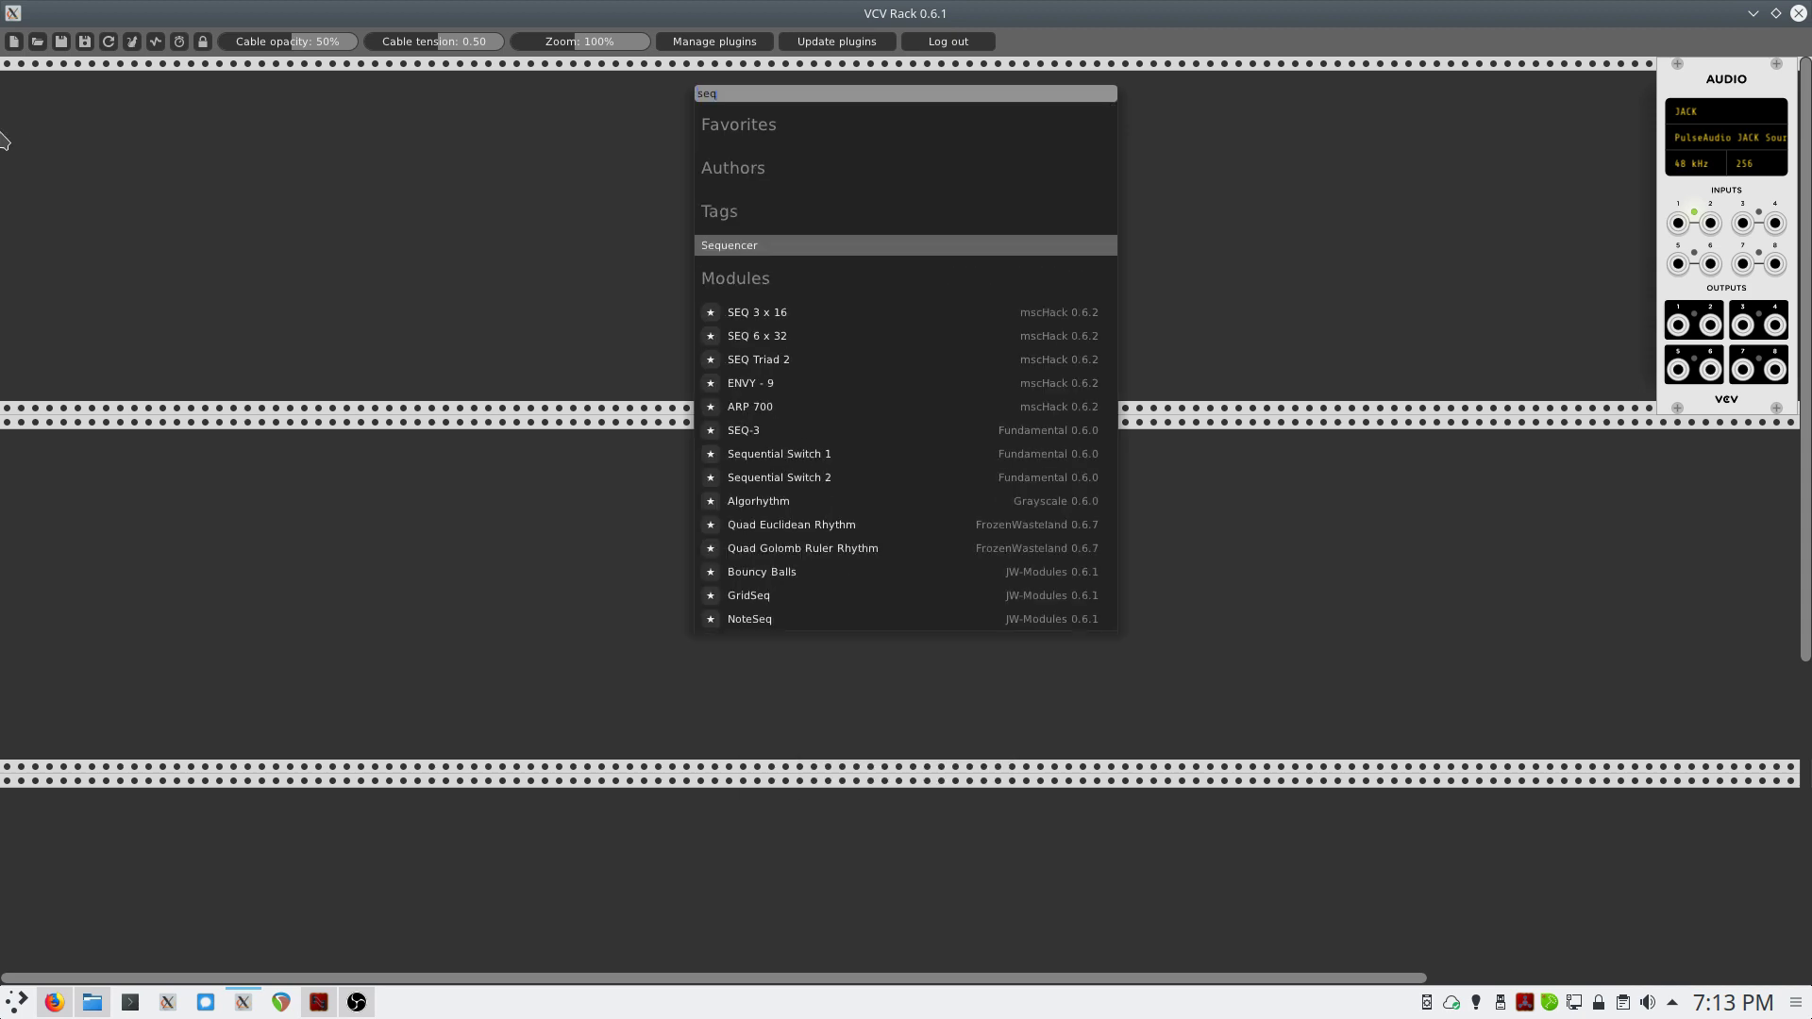
left_click(747, 431)
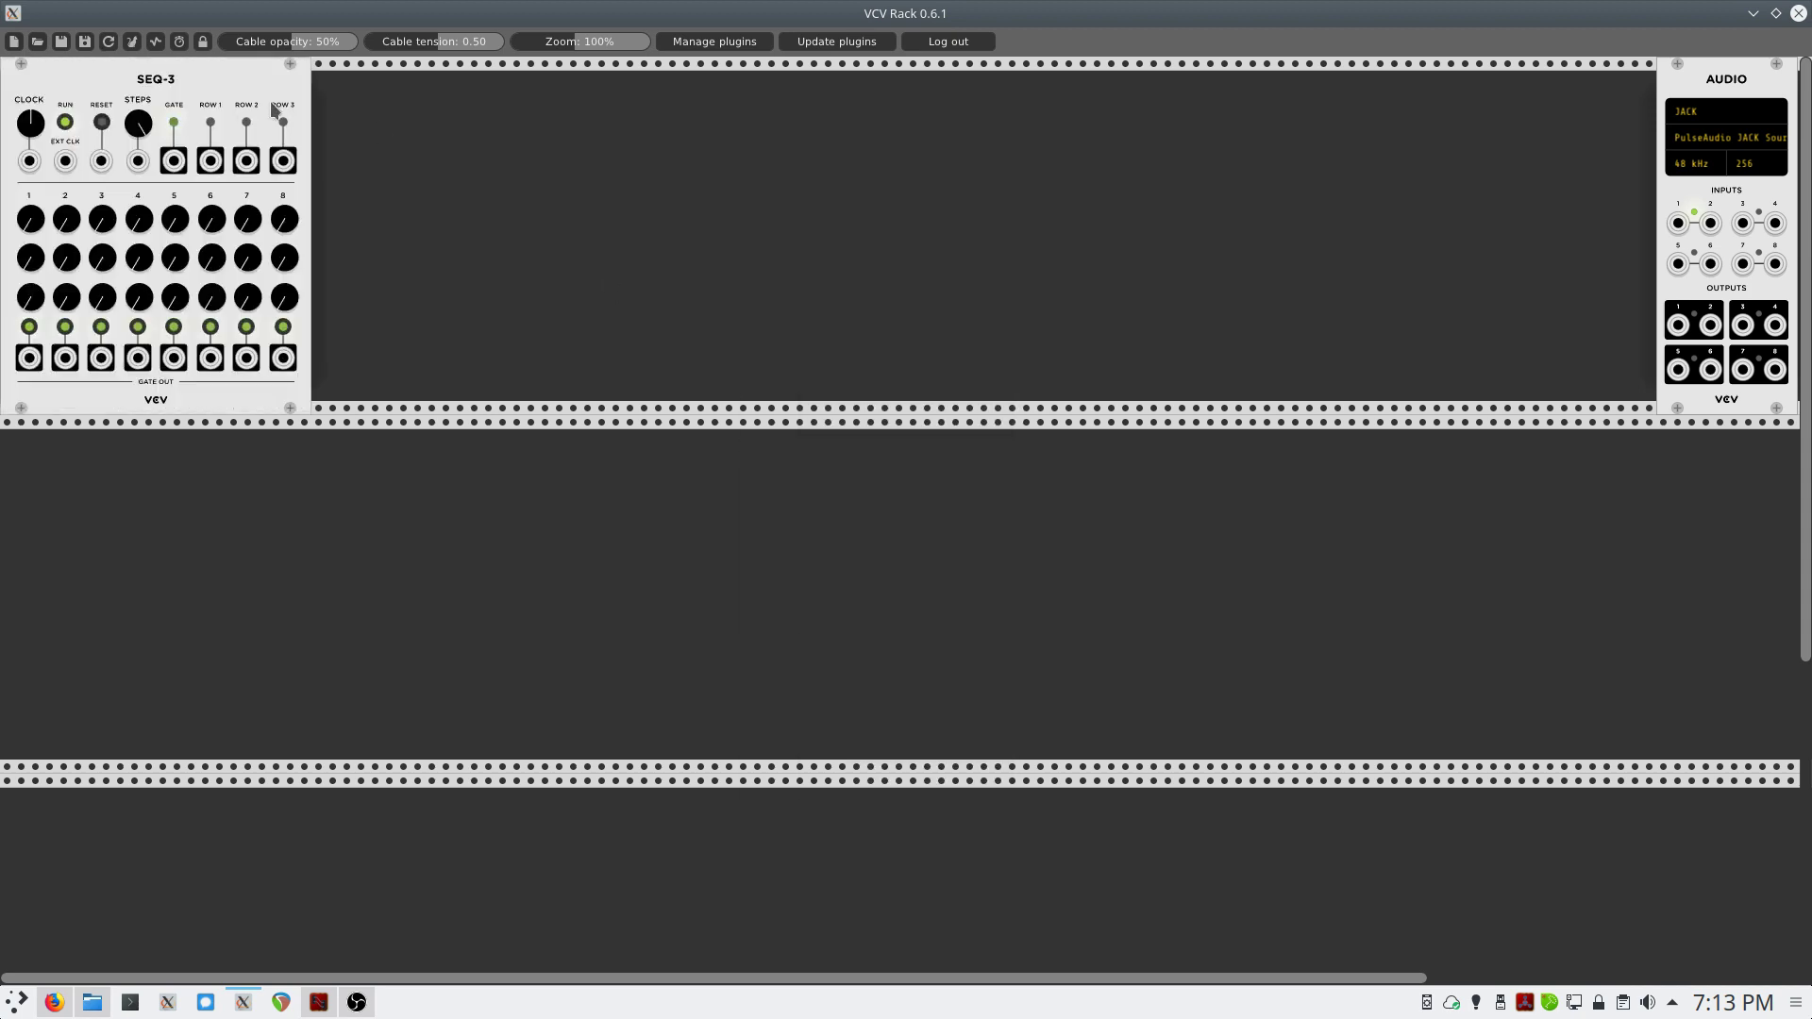
right_click(413, 234)
type("vc")
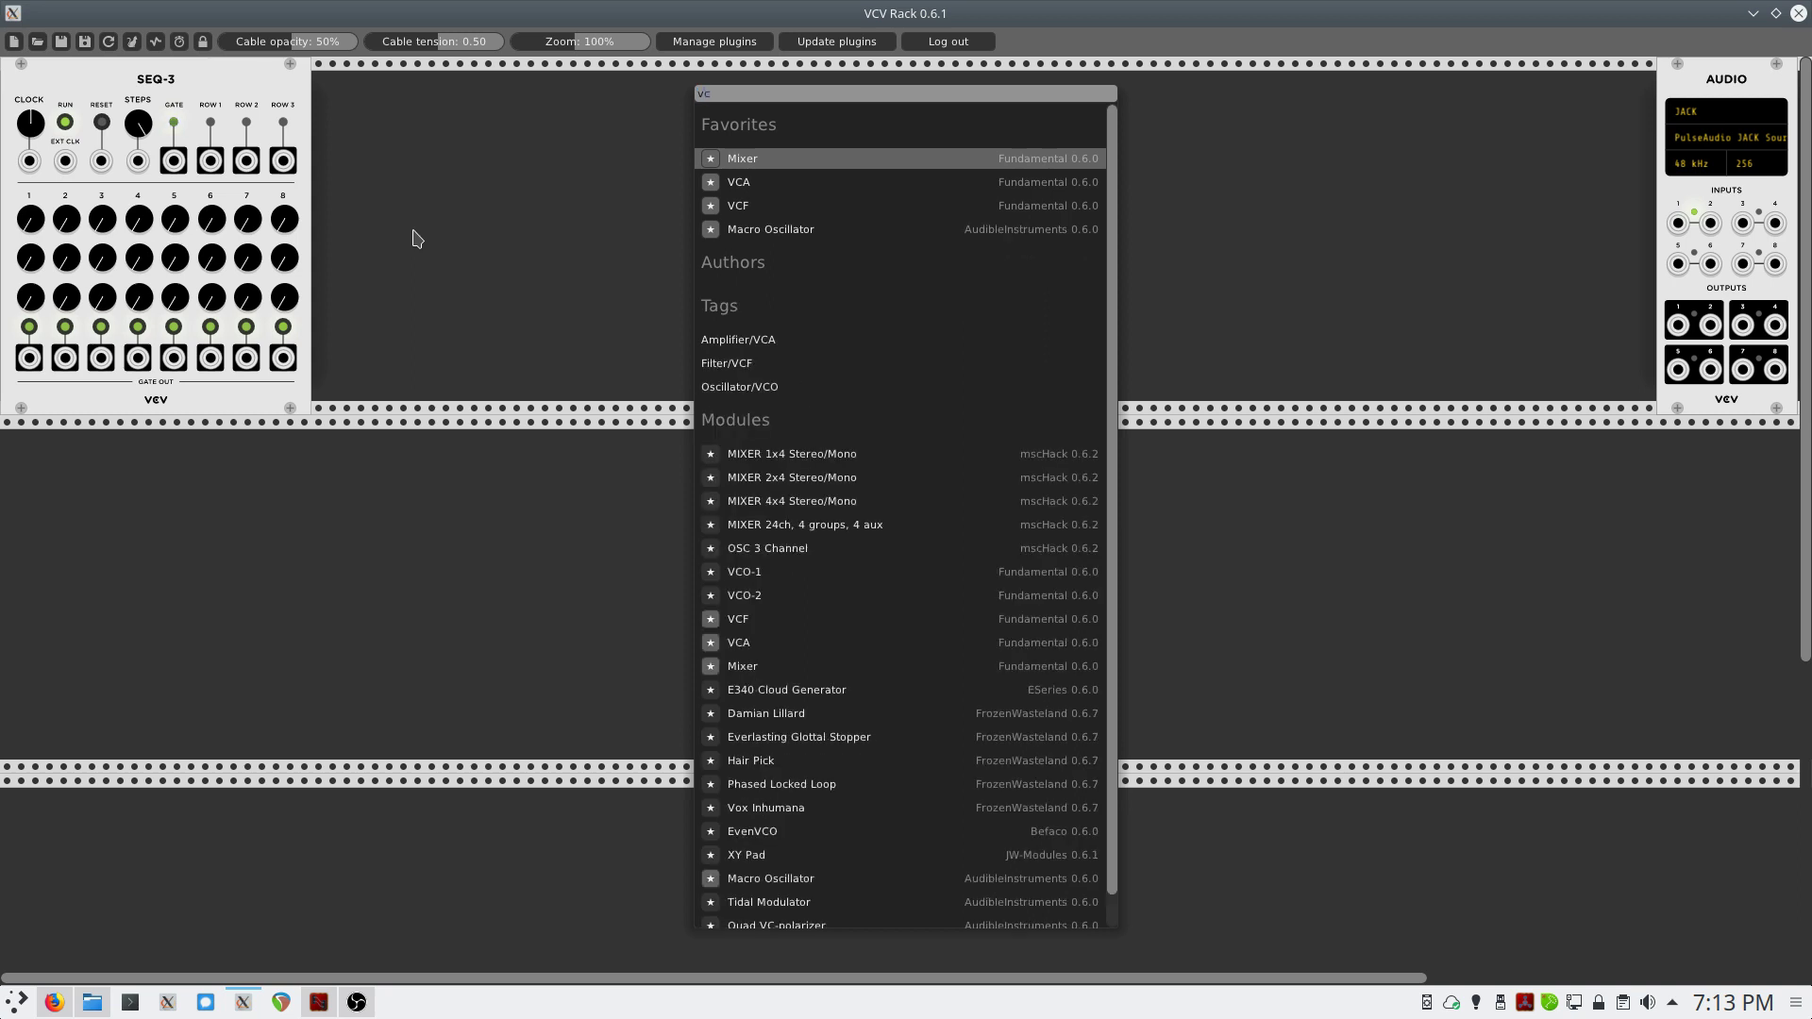
type("o")
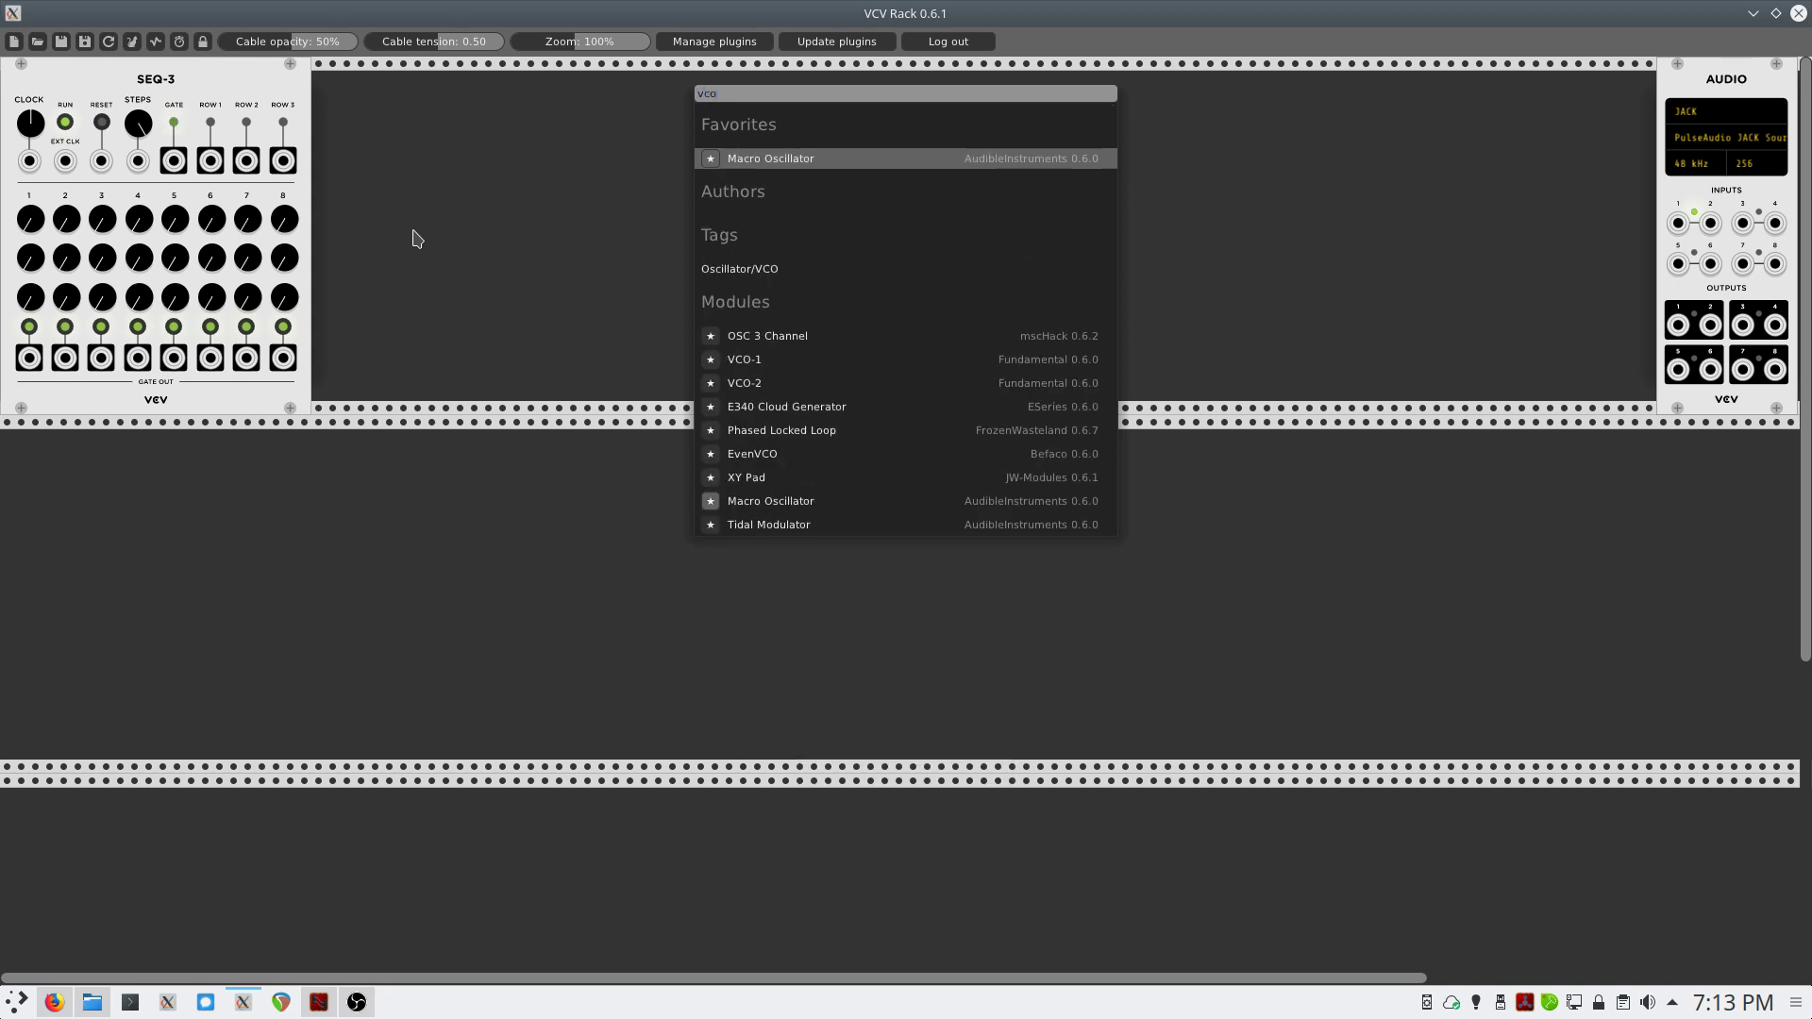
left_click(752, 364)
- Add ADSR, VCA and VCF modules by searching 'adsr', 'vca' and 'vcf' in the browser
right_click(649, 234)
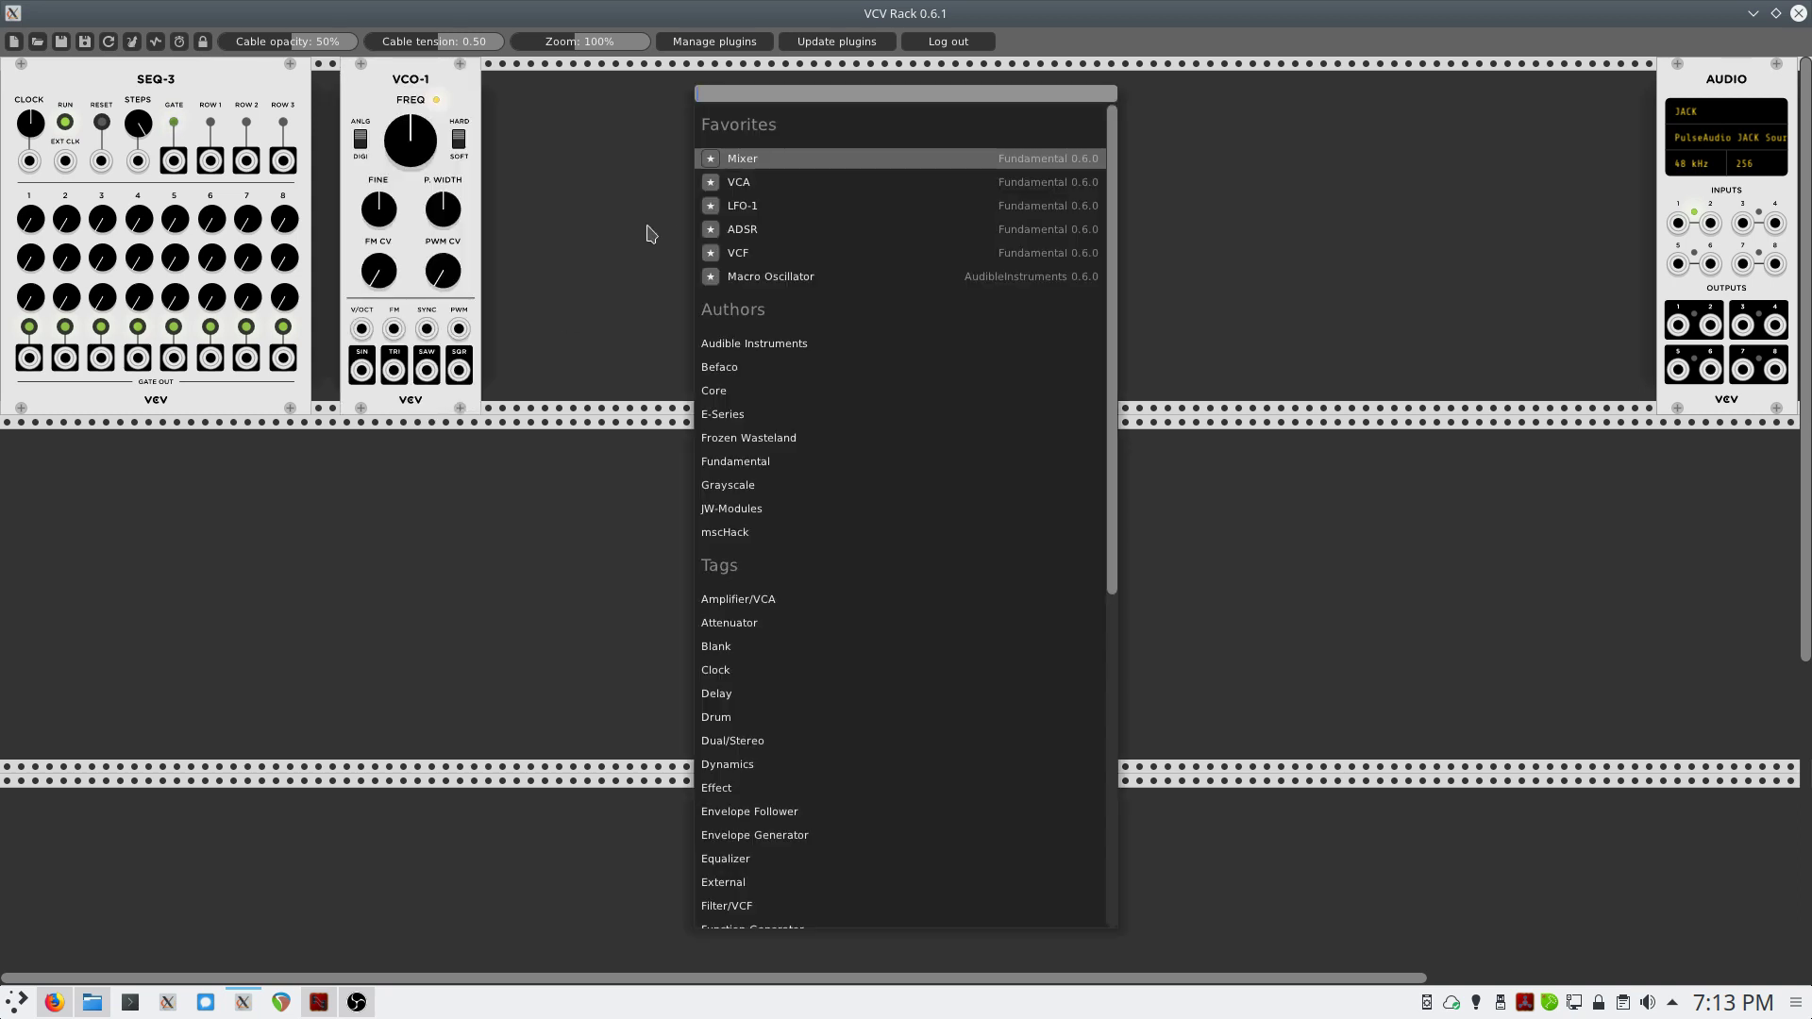
type("adsr")
key("Return")
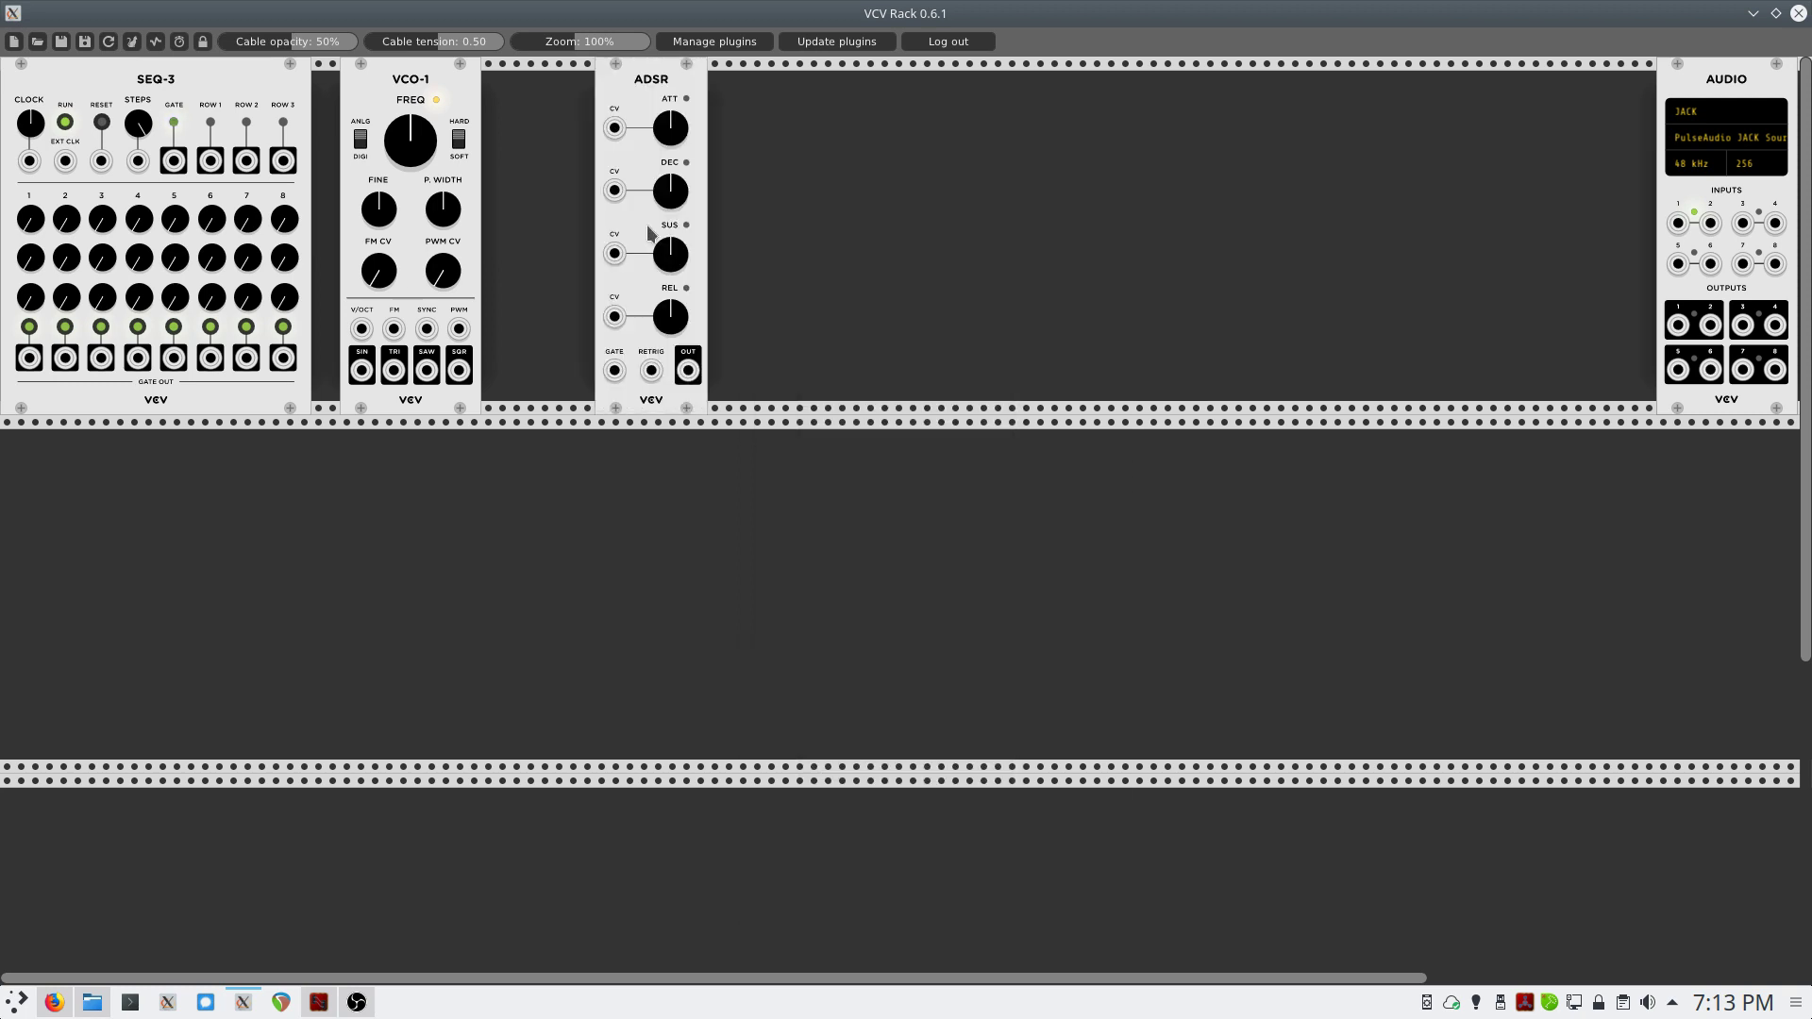
right_click(888, 227)
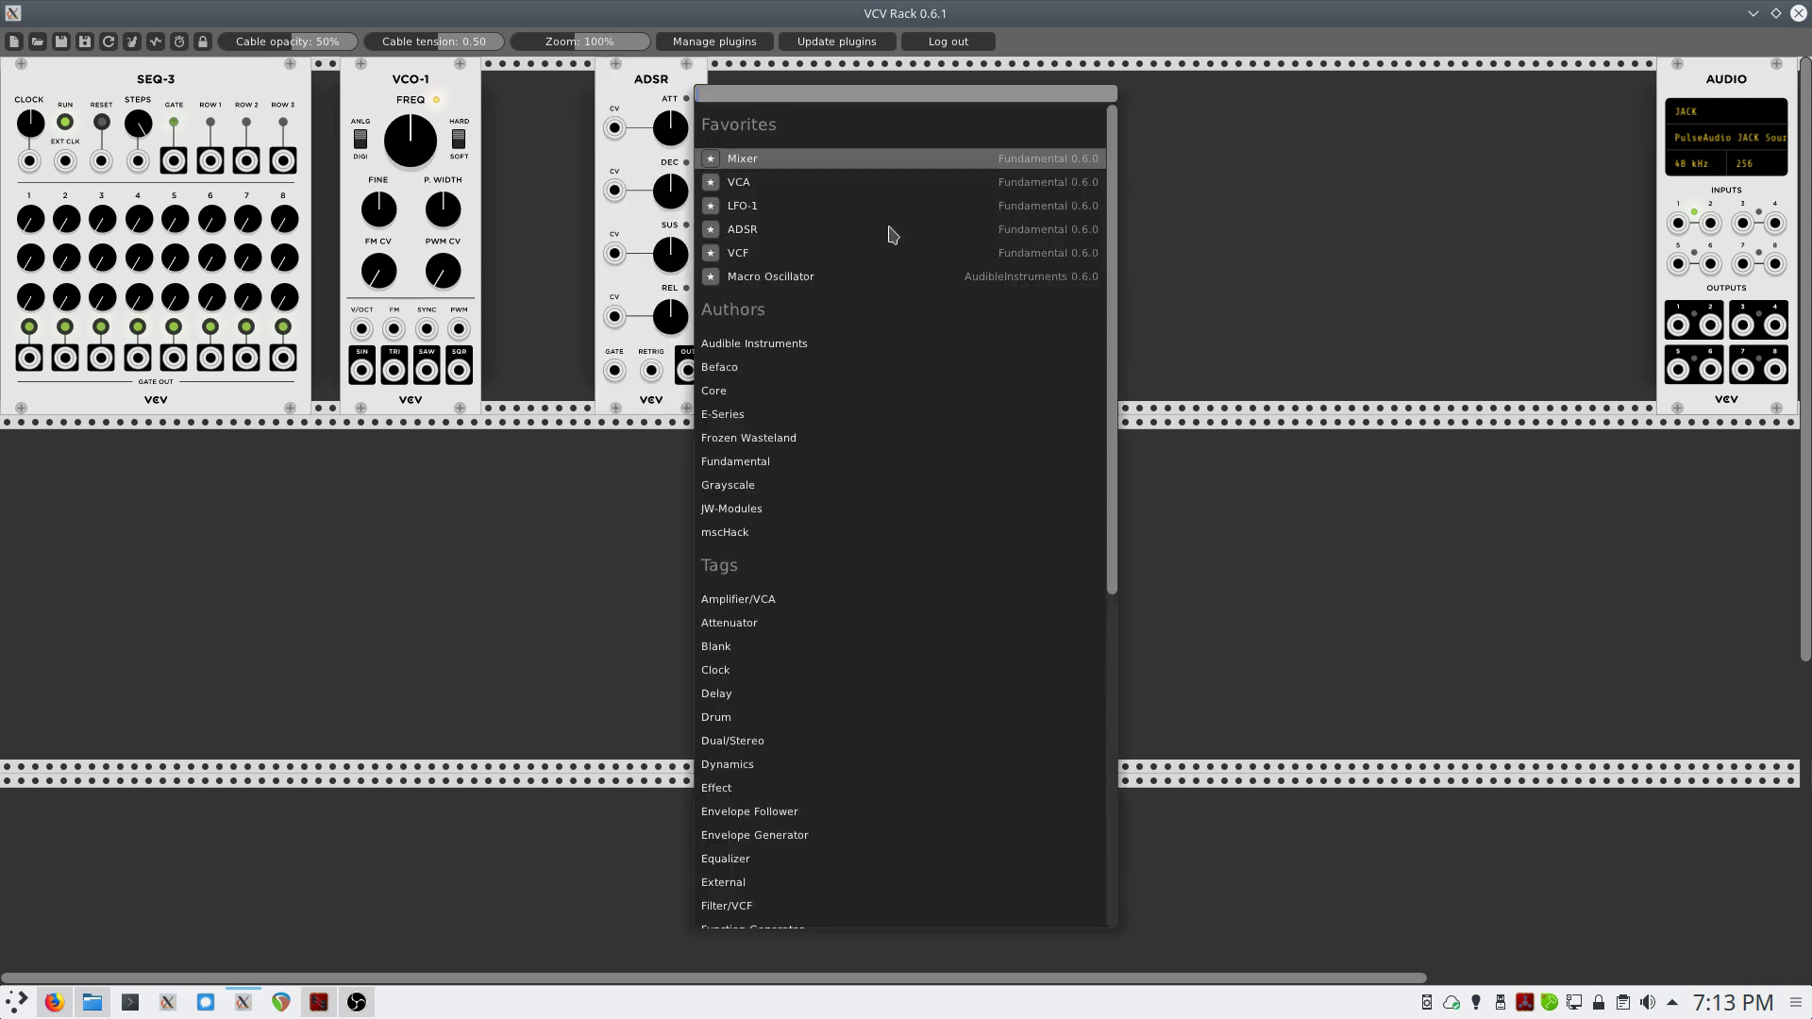
type("vca")
key("Down")
key("Return")
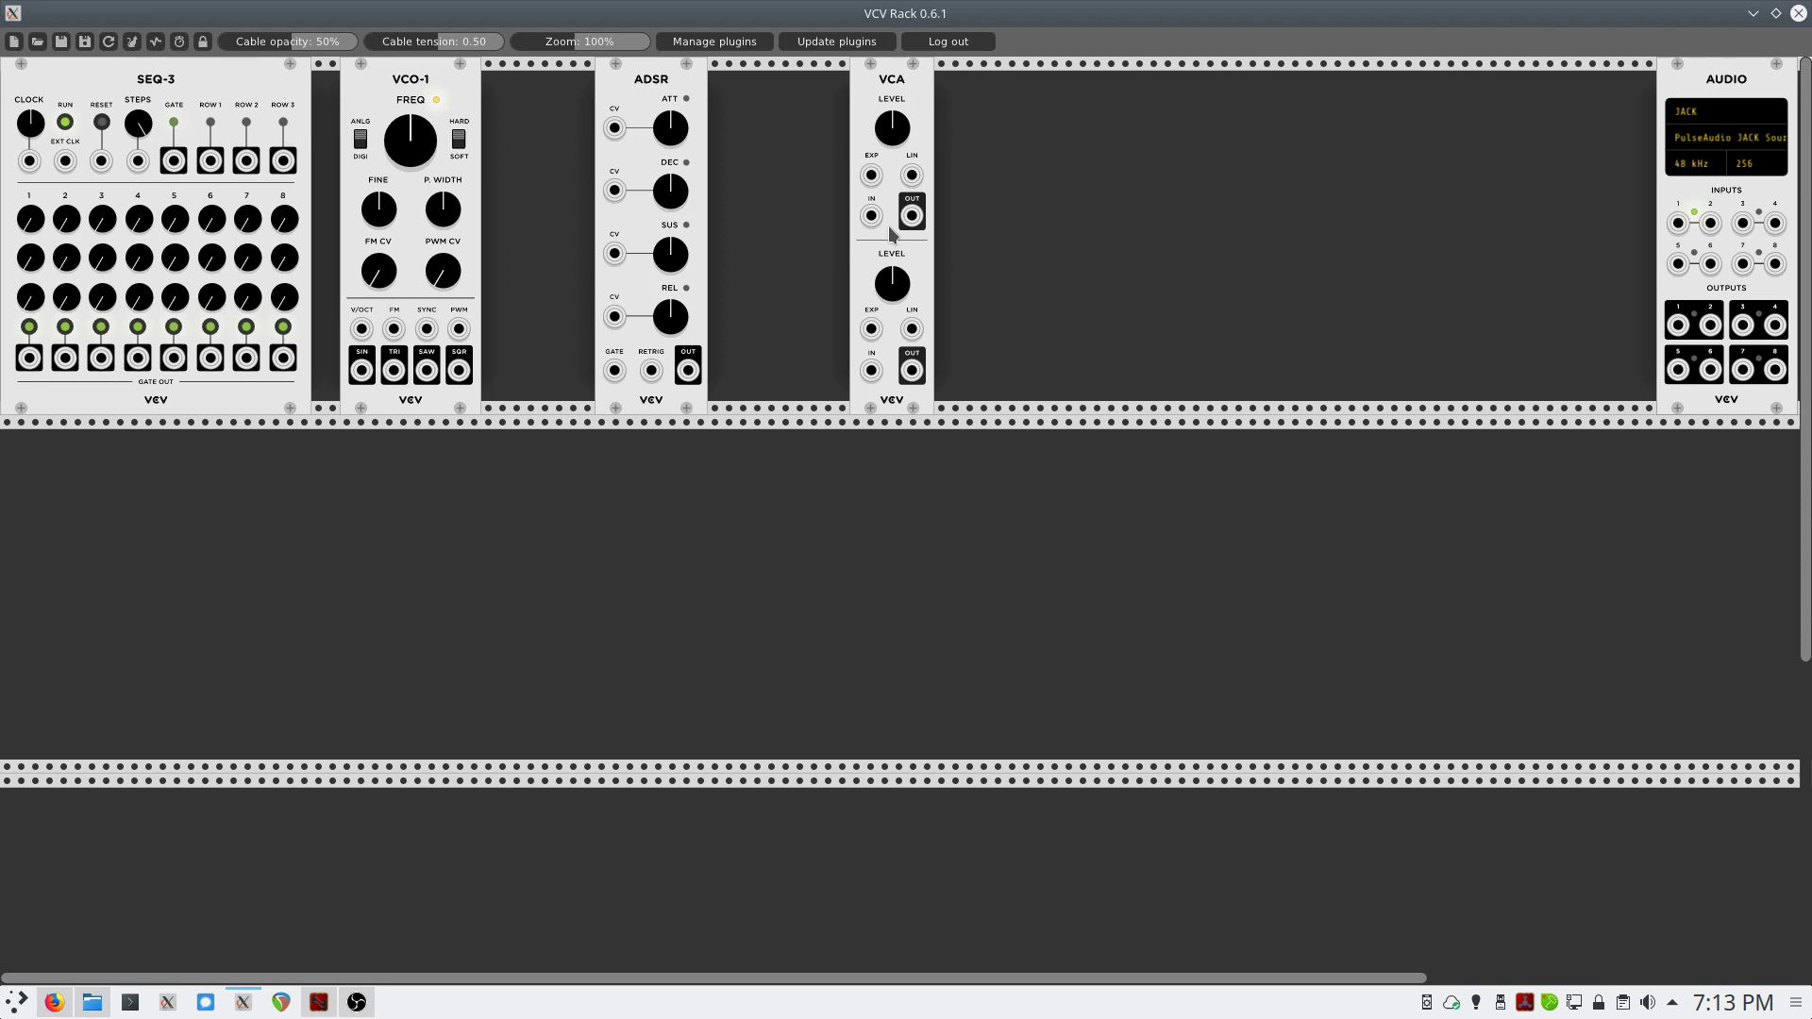
right_click(1064, 225)
type("vcf")
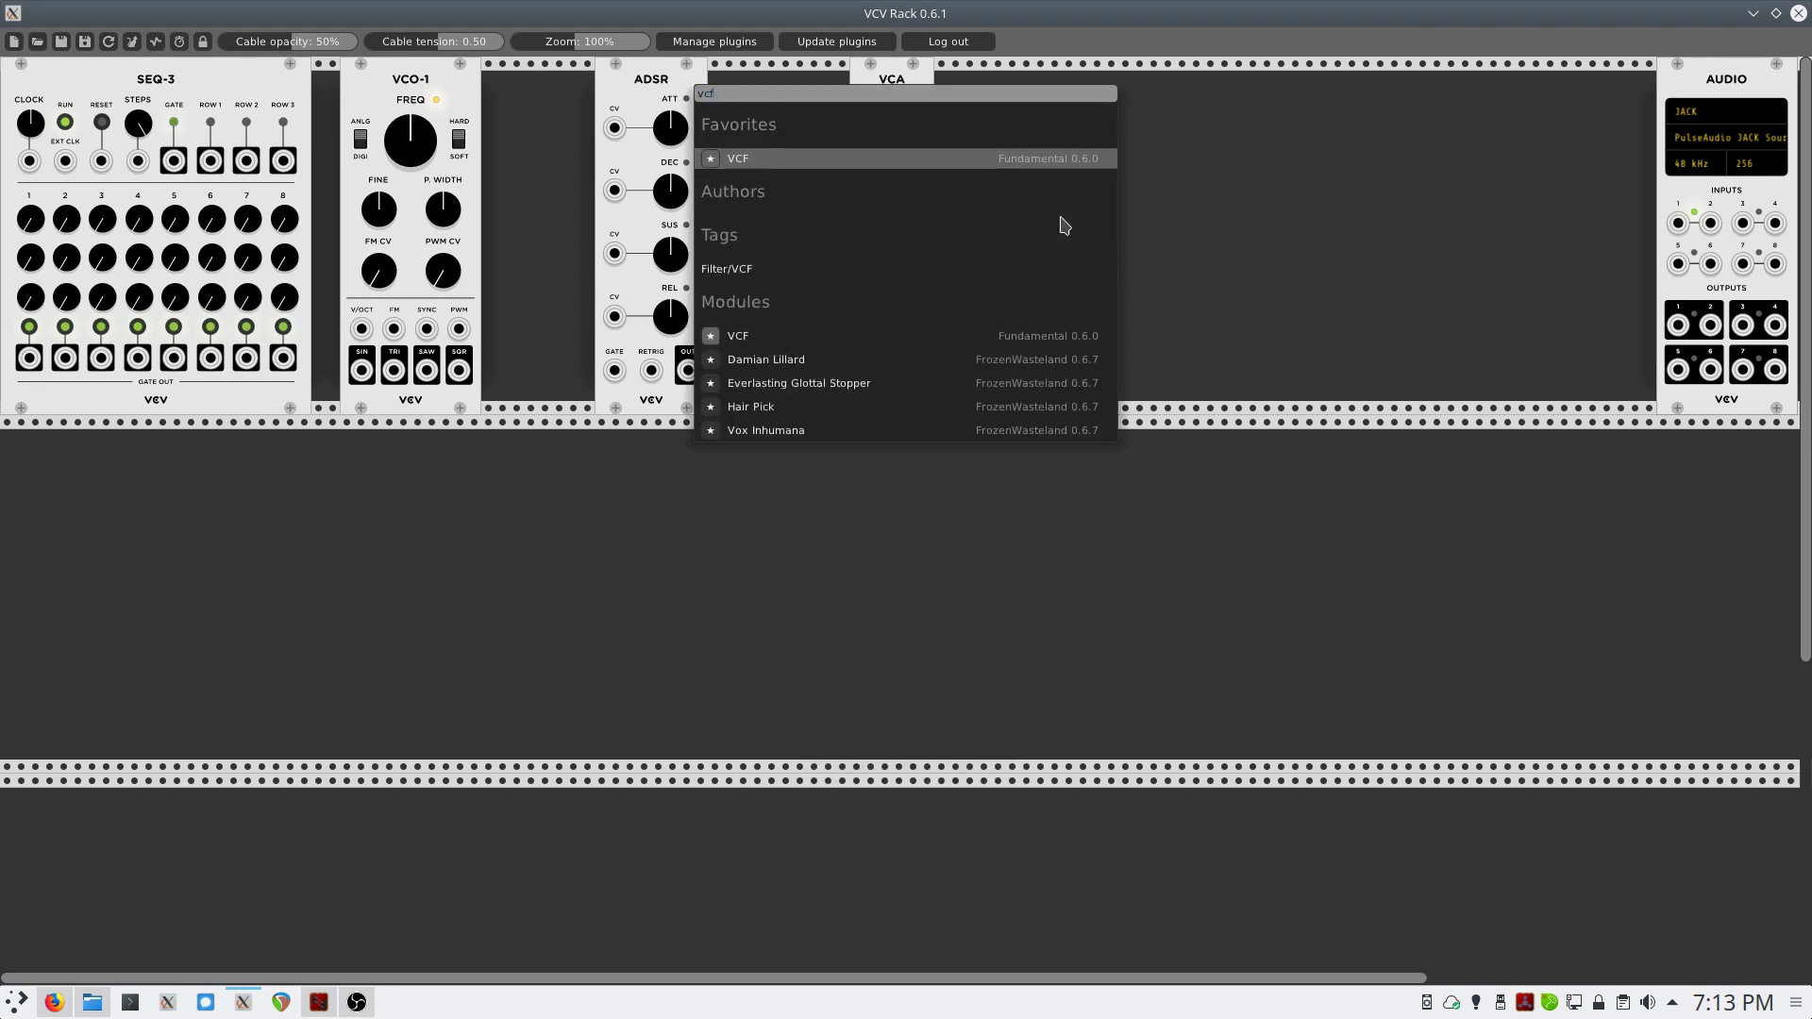
key("Return")
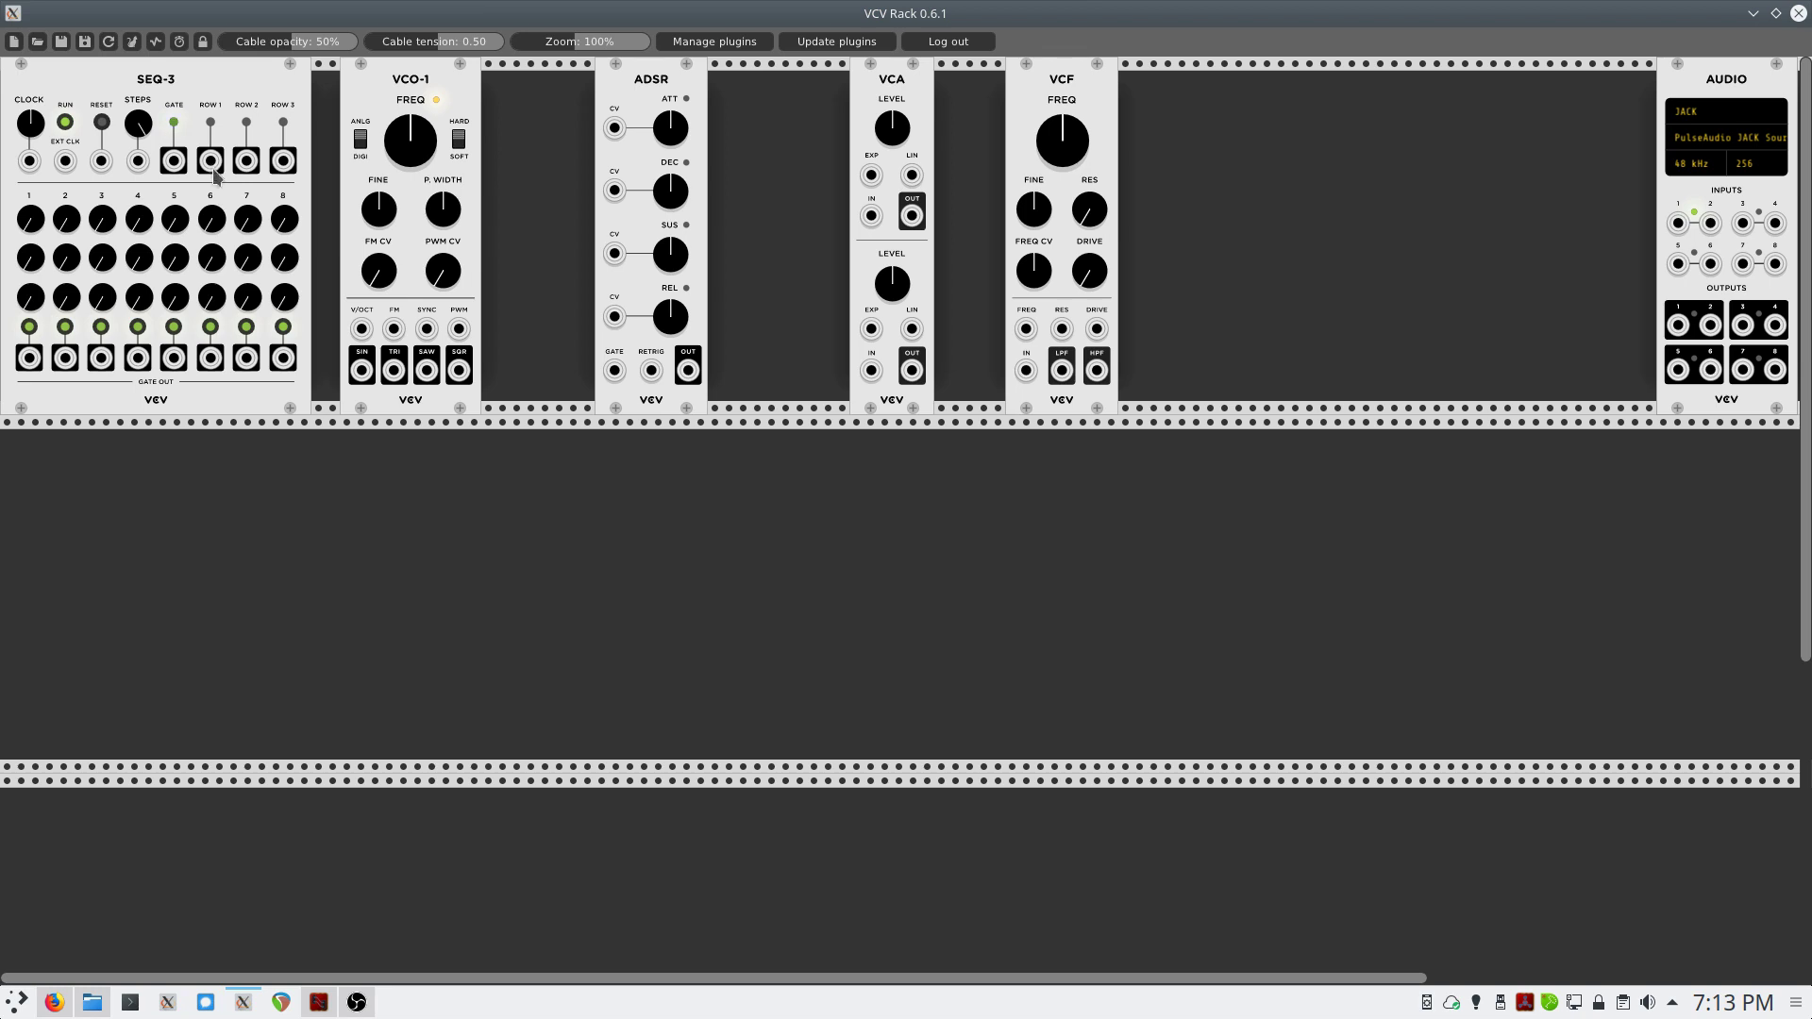
- Cable SEQ-3 ROW 1 to ADSR GATE, ADSR OUT to VCA LIN, and VCO-1 SIN to VCA IN
left_click_drag(211, 162, 623, 380)
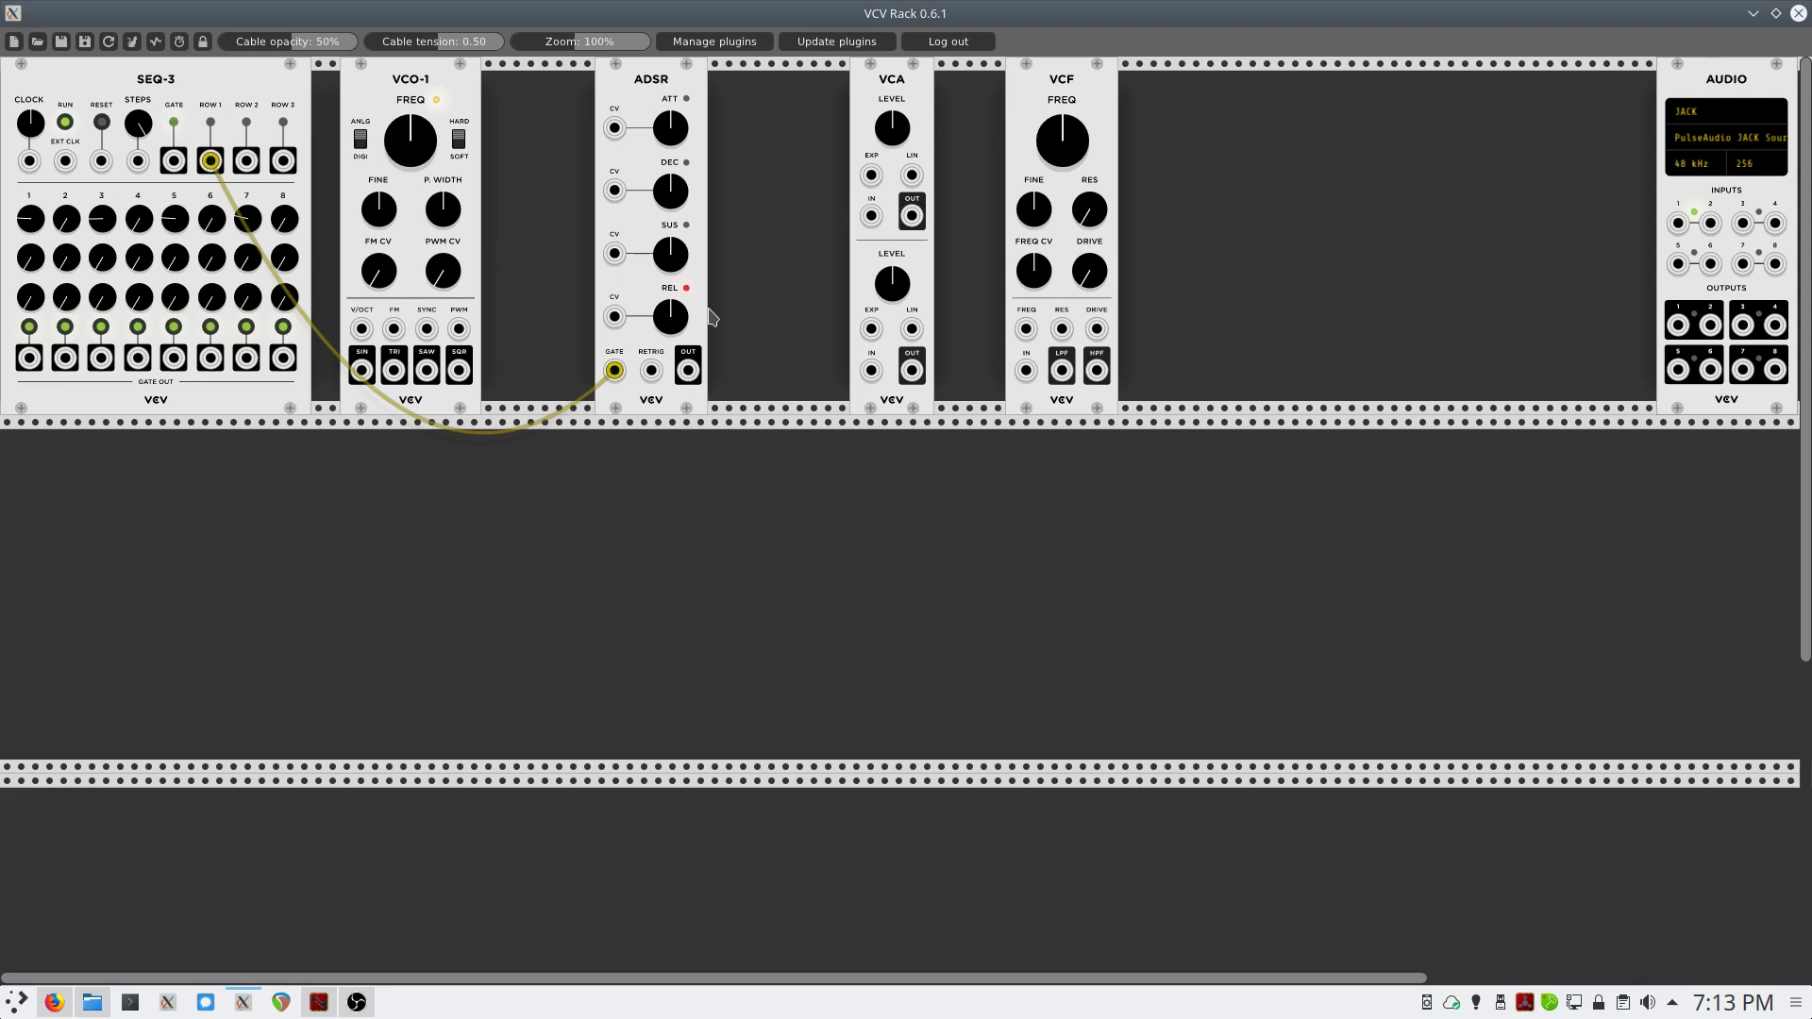
left_click_drag(688, 371, 914, 181)
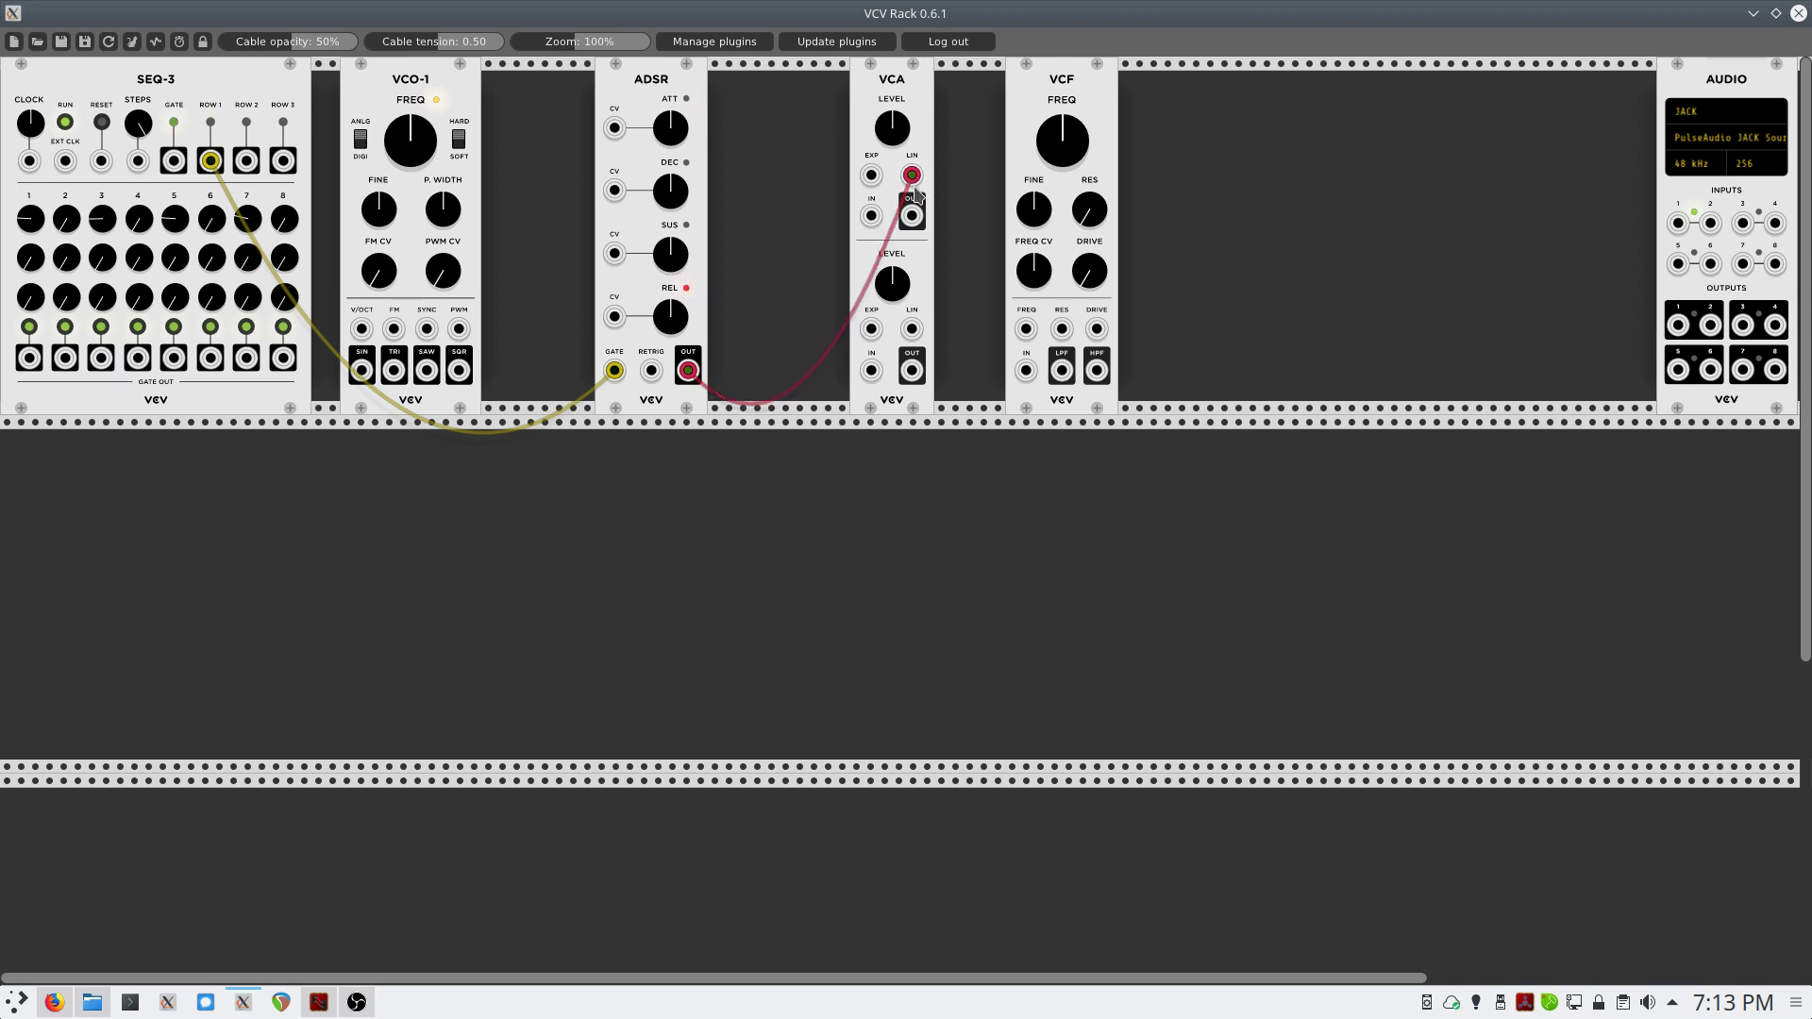
left_click_drag(920, 119, 860, 90)
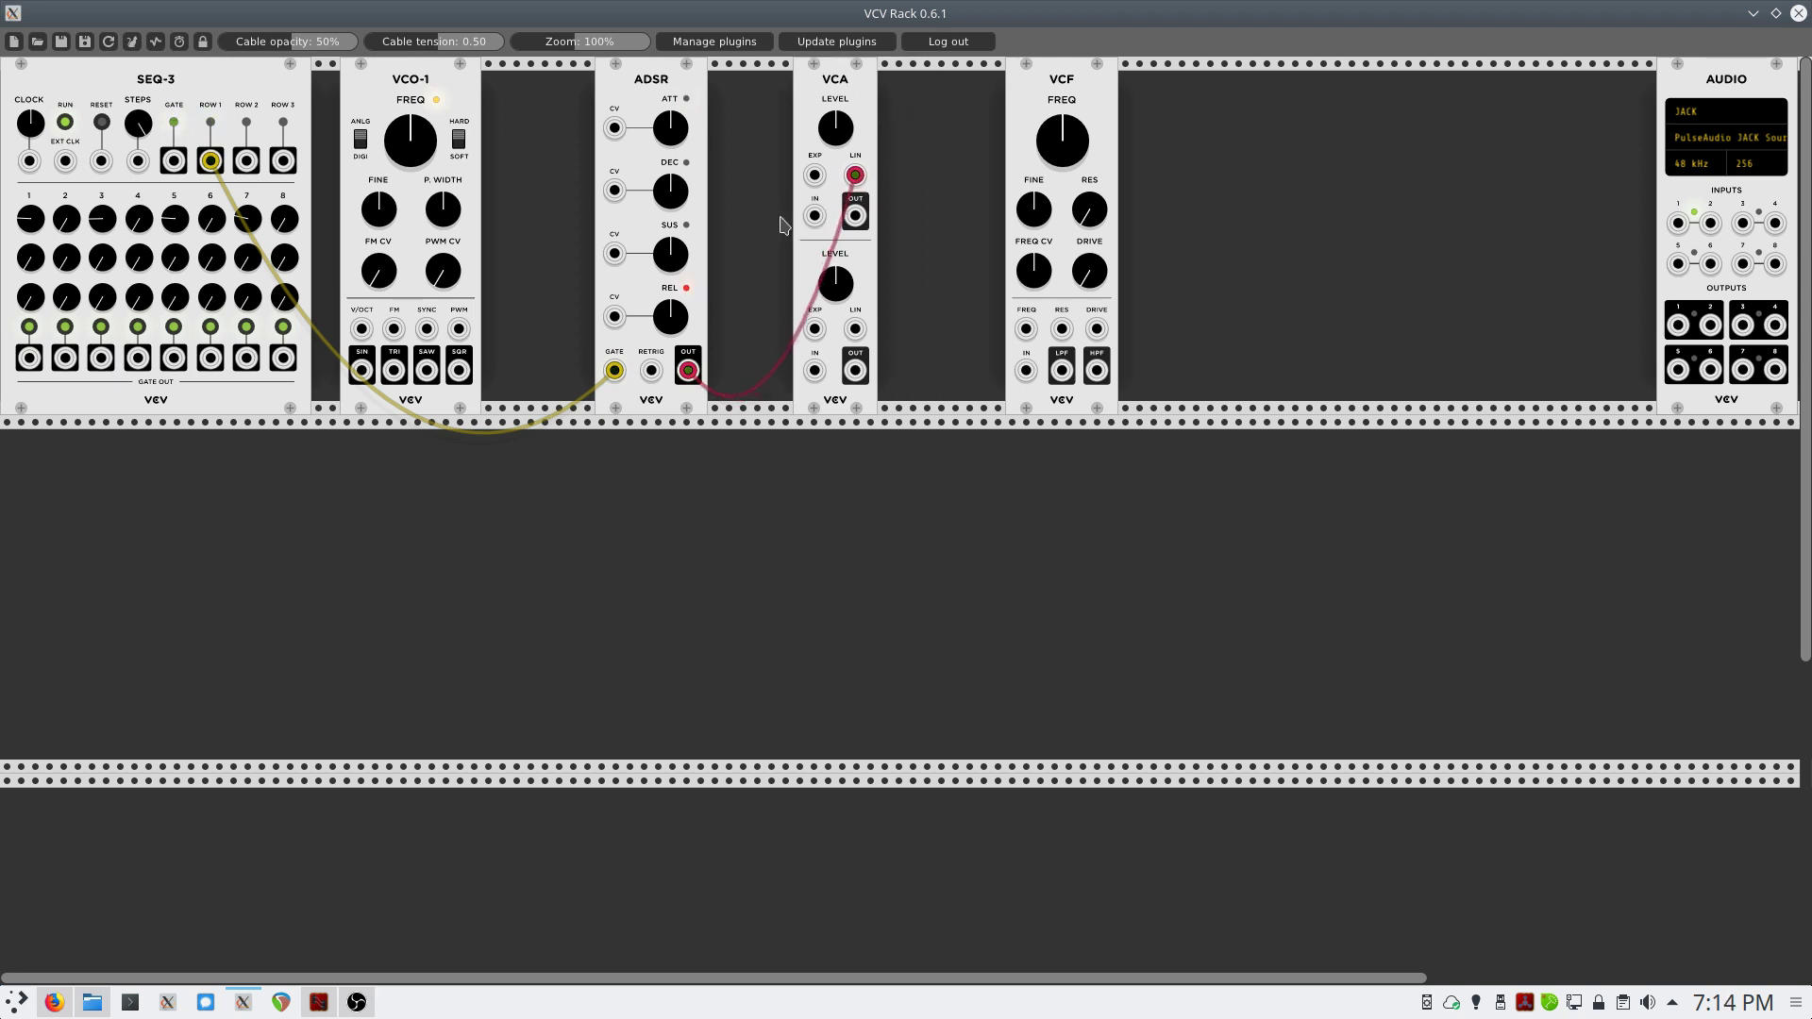
left_click_drag(365, 372, 1025, 370)
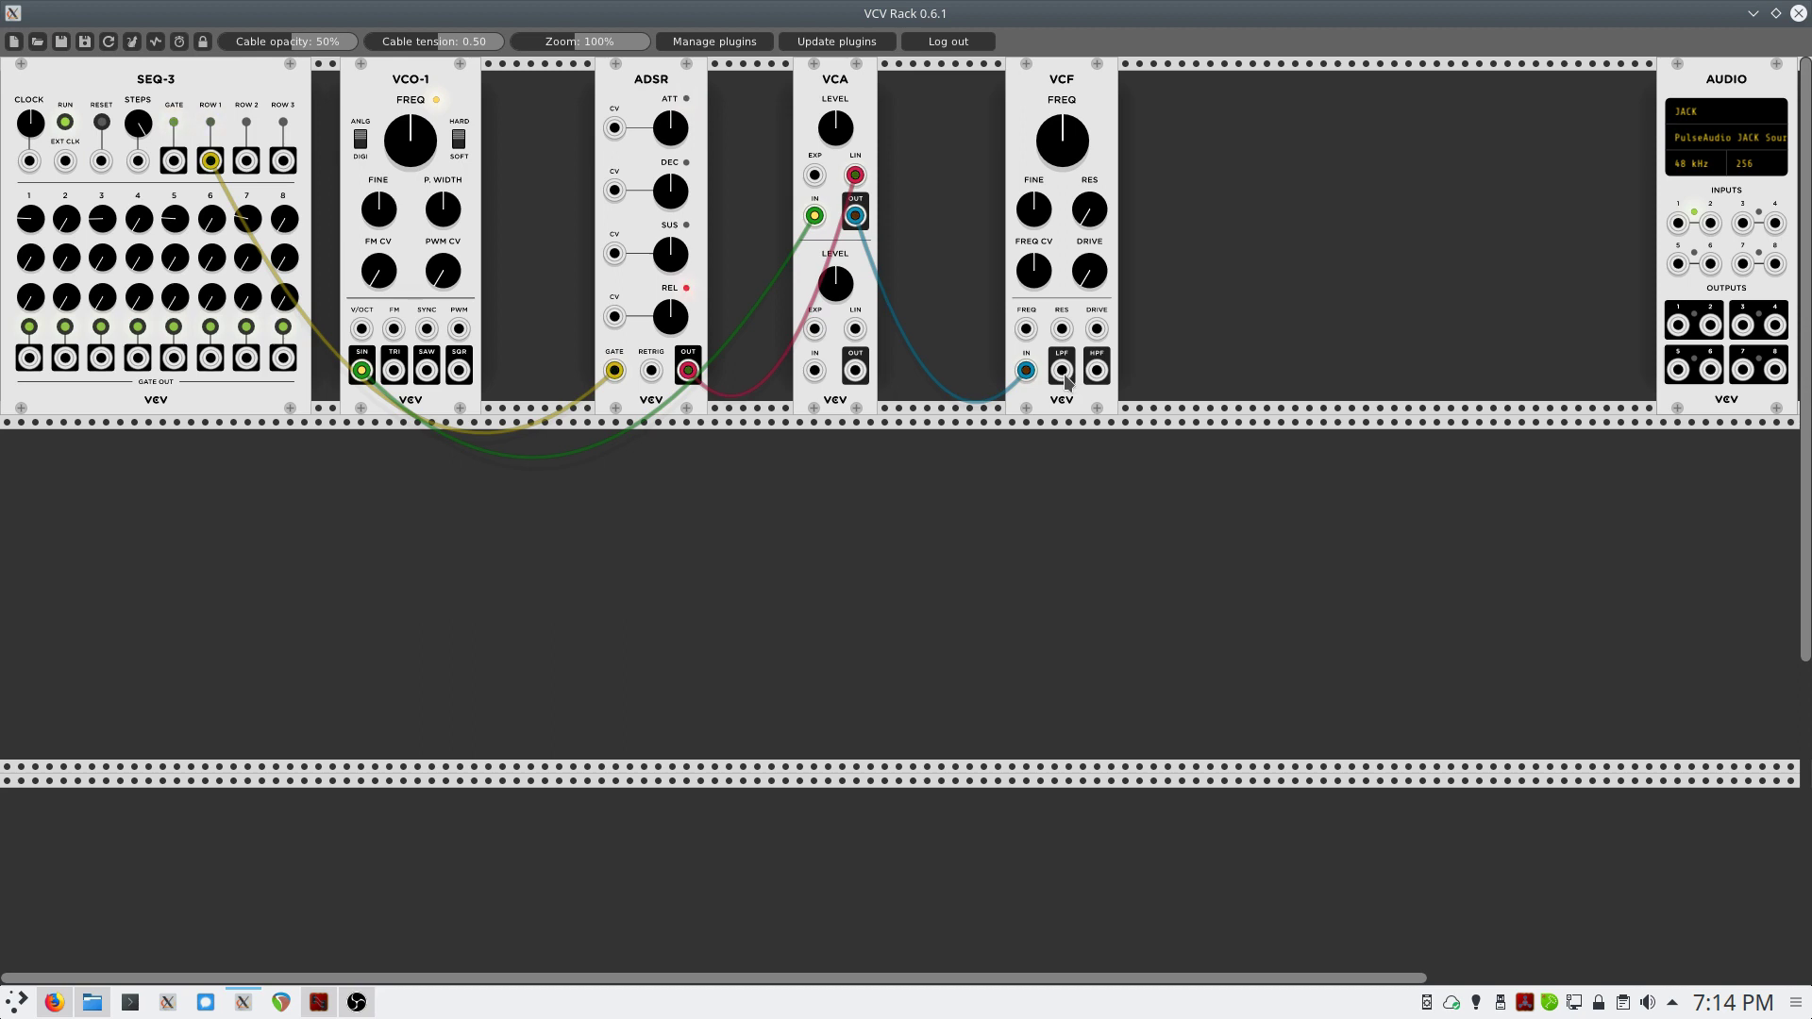
- Patch the VCF LPF output into Audio inputs 1 and 2, and slide the VCF against the VCA
left_click_drag(1064, 376, 1681, 234)
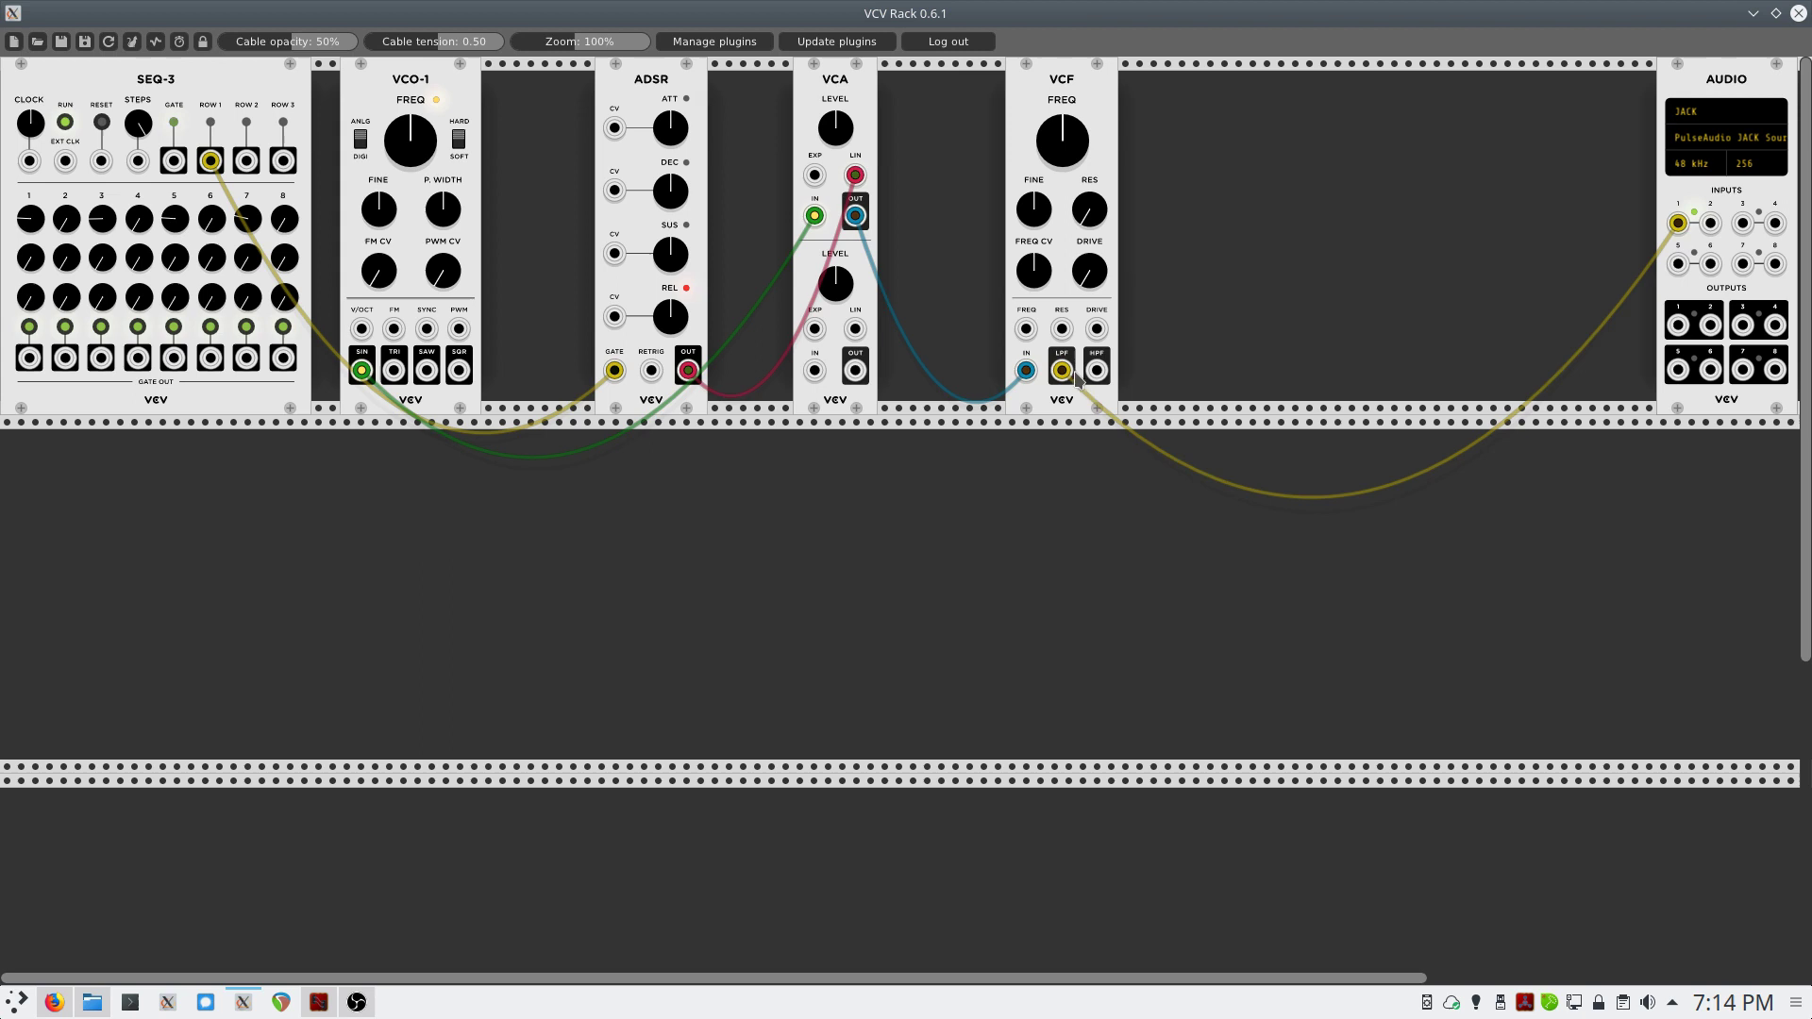
left_click_drag(1062, 376, 1719, 235)
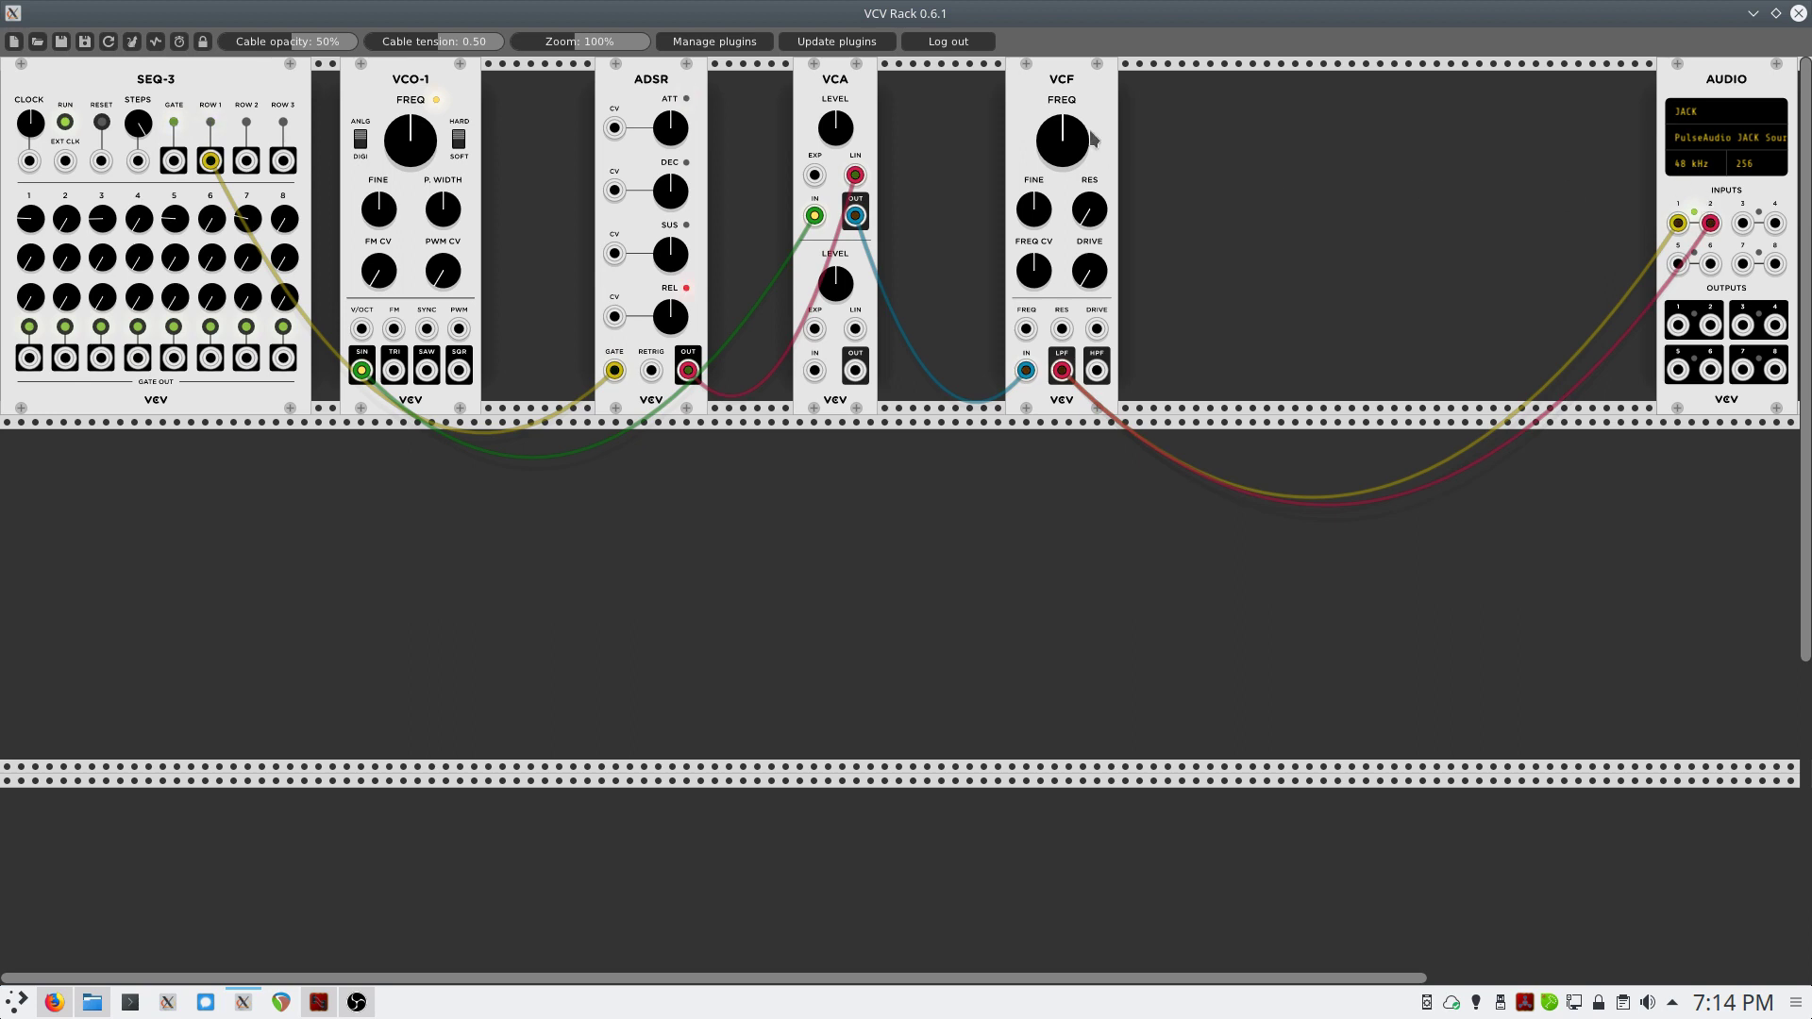
left_click_drag(1092, 102, 1034, 105)
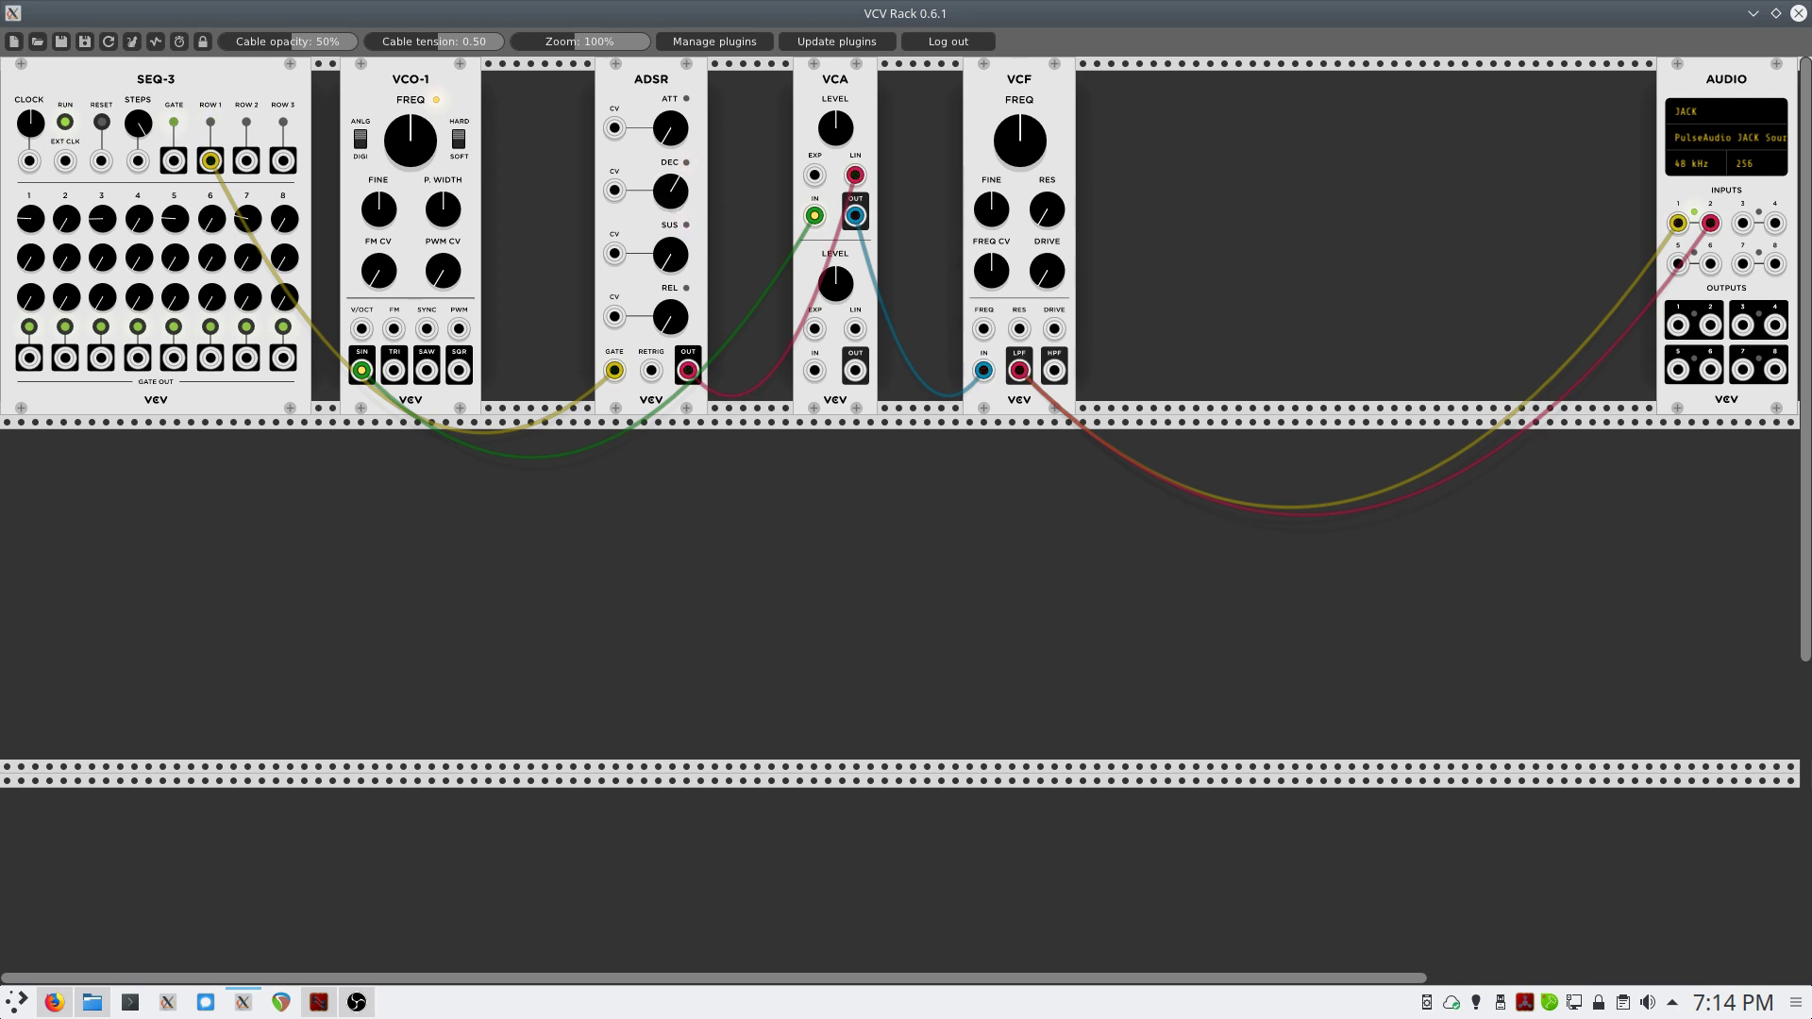
- Pack the ADSR, VCO-1 and VCA panels together and turn VCO-1's FREQ knob down
left_click_drag(656, 101, 762, 100)
left_click_drag(457, 95, 586, 98)
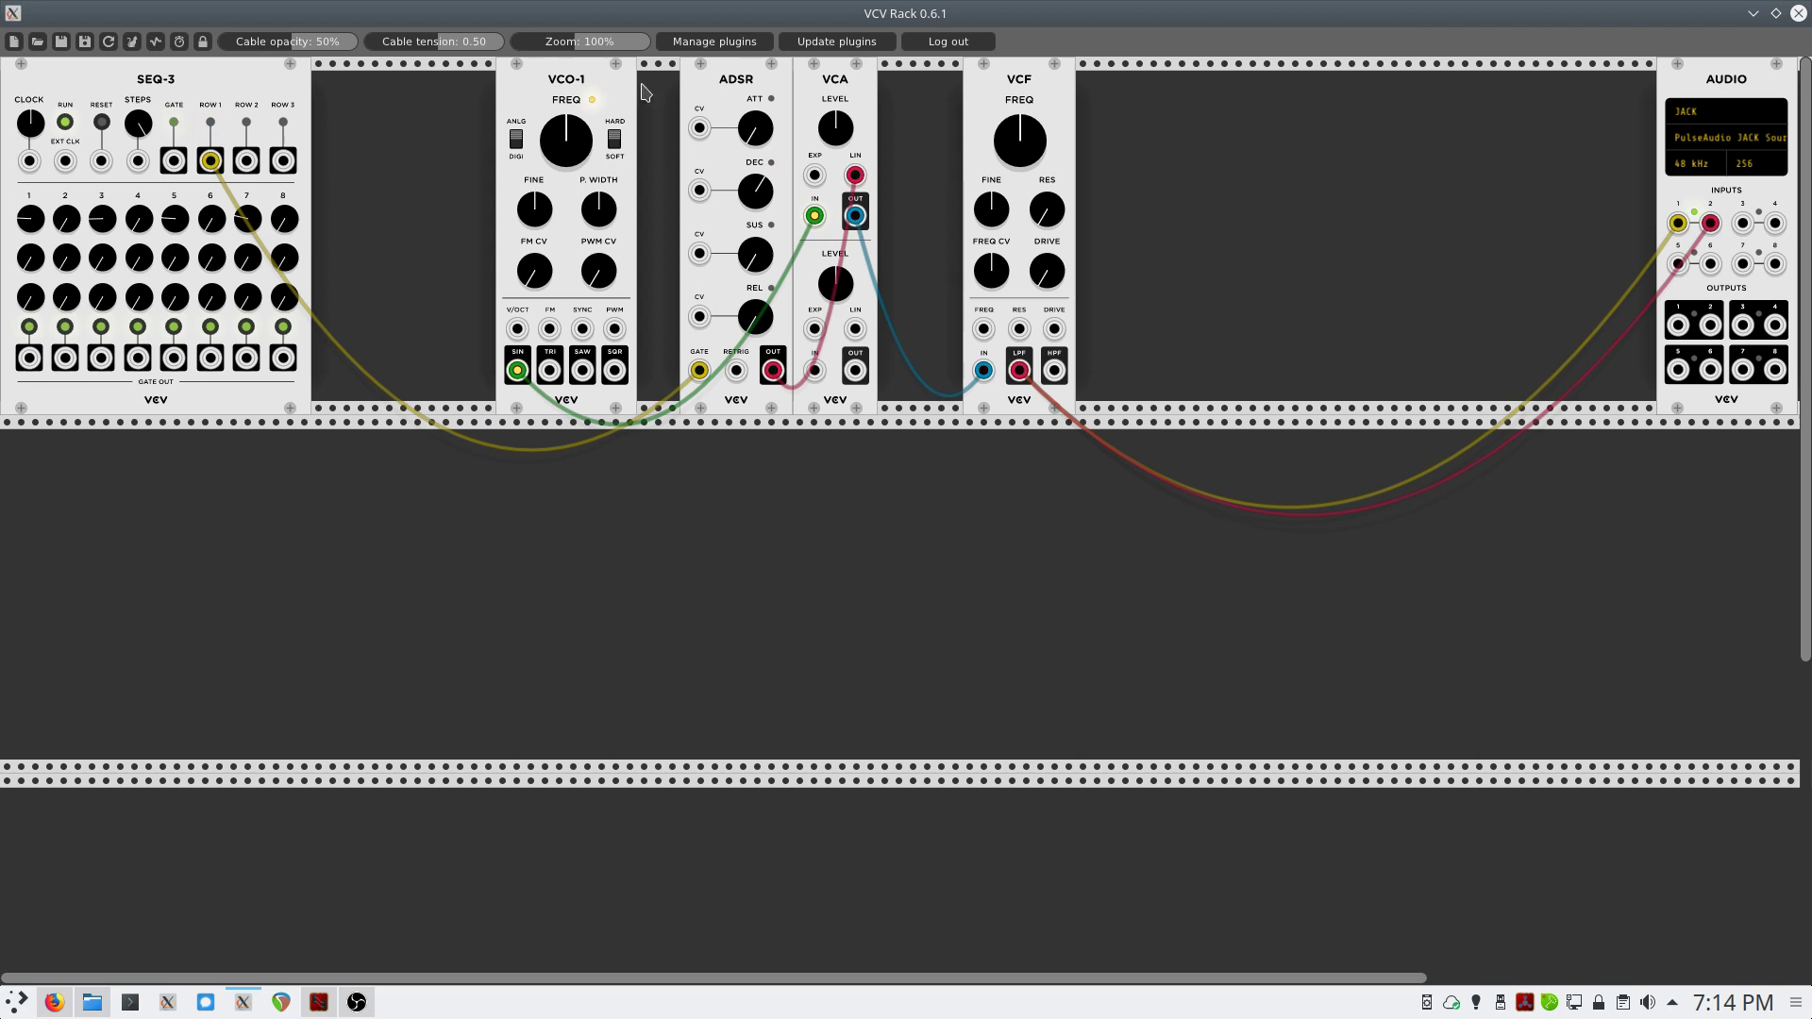
left_click_drag(582, 143, 582, 179)
left_click_drag(566, 100, 609, 101)
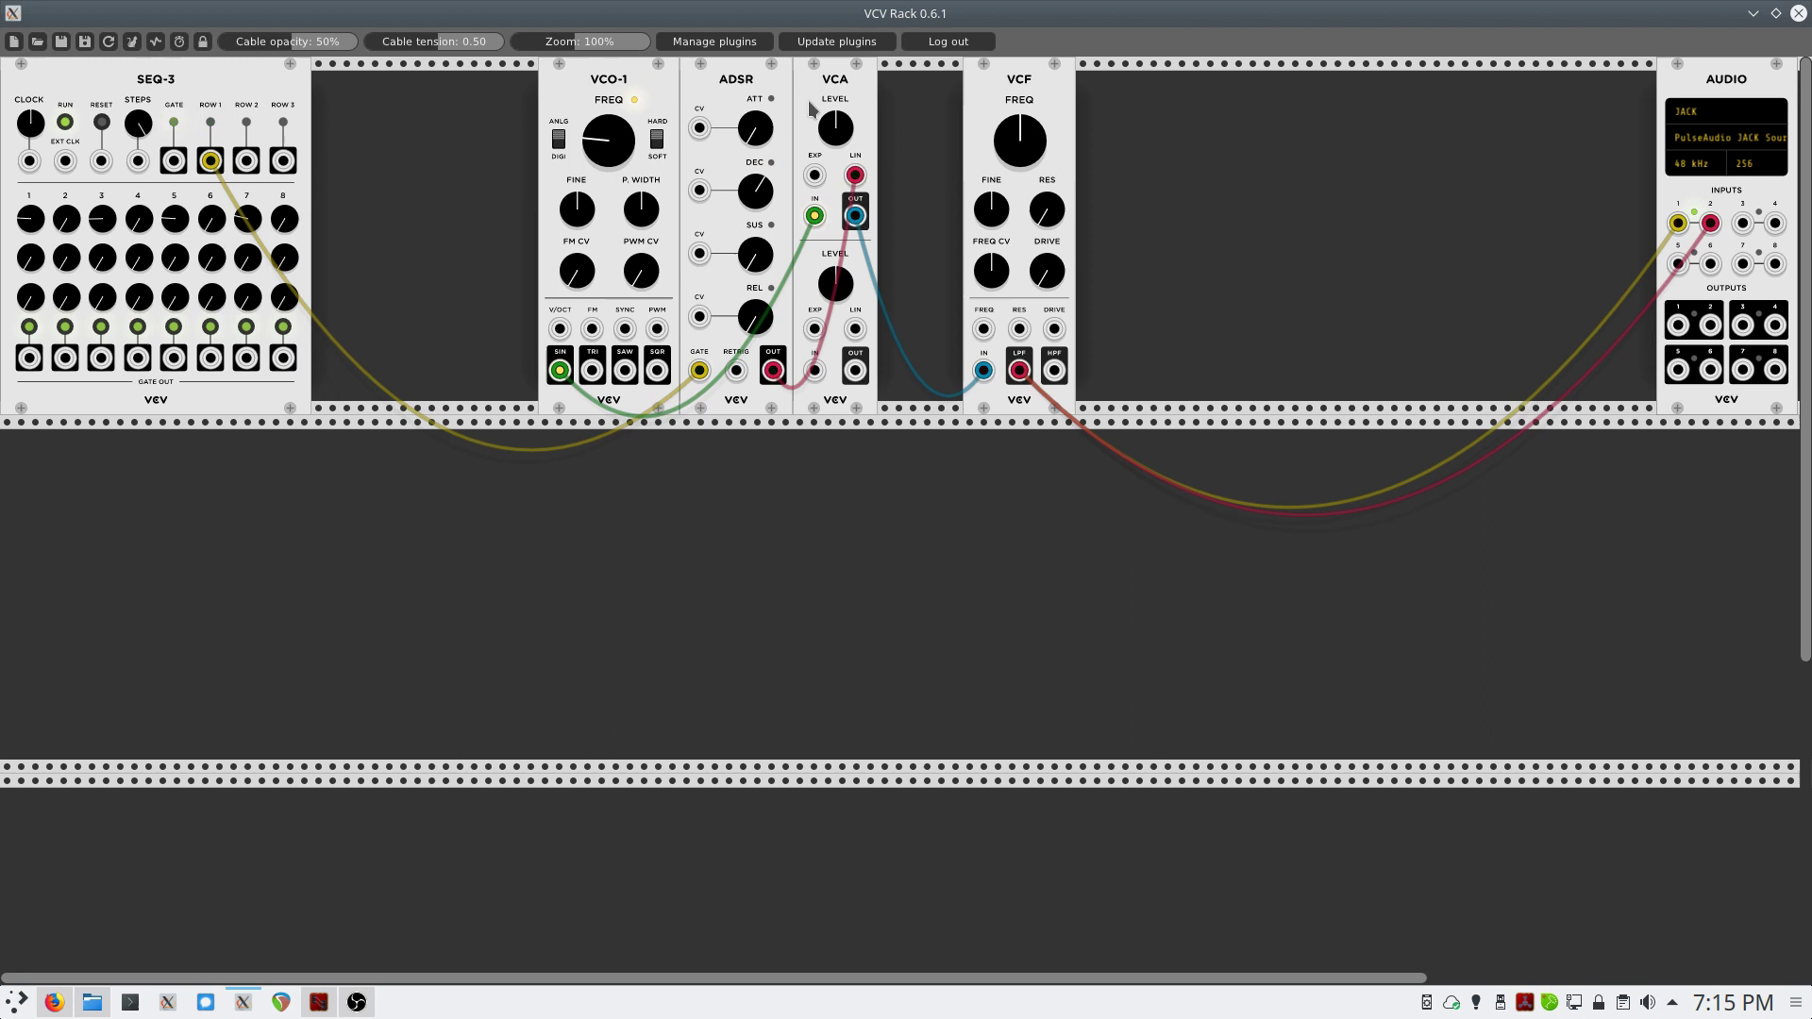
left_click_drag(812, 108, 896, 108)
left_click_drag(755, 103, 911, 107)
left_click_drag(643, 102, 797, 115)
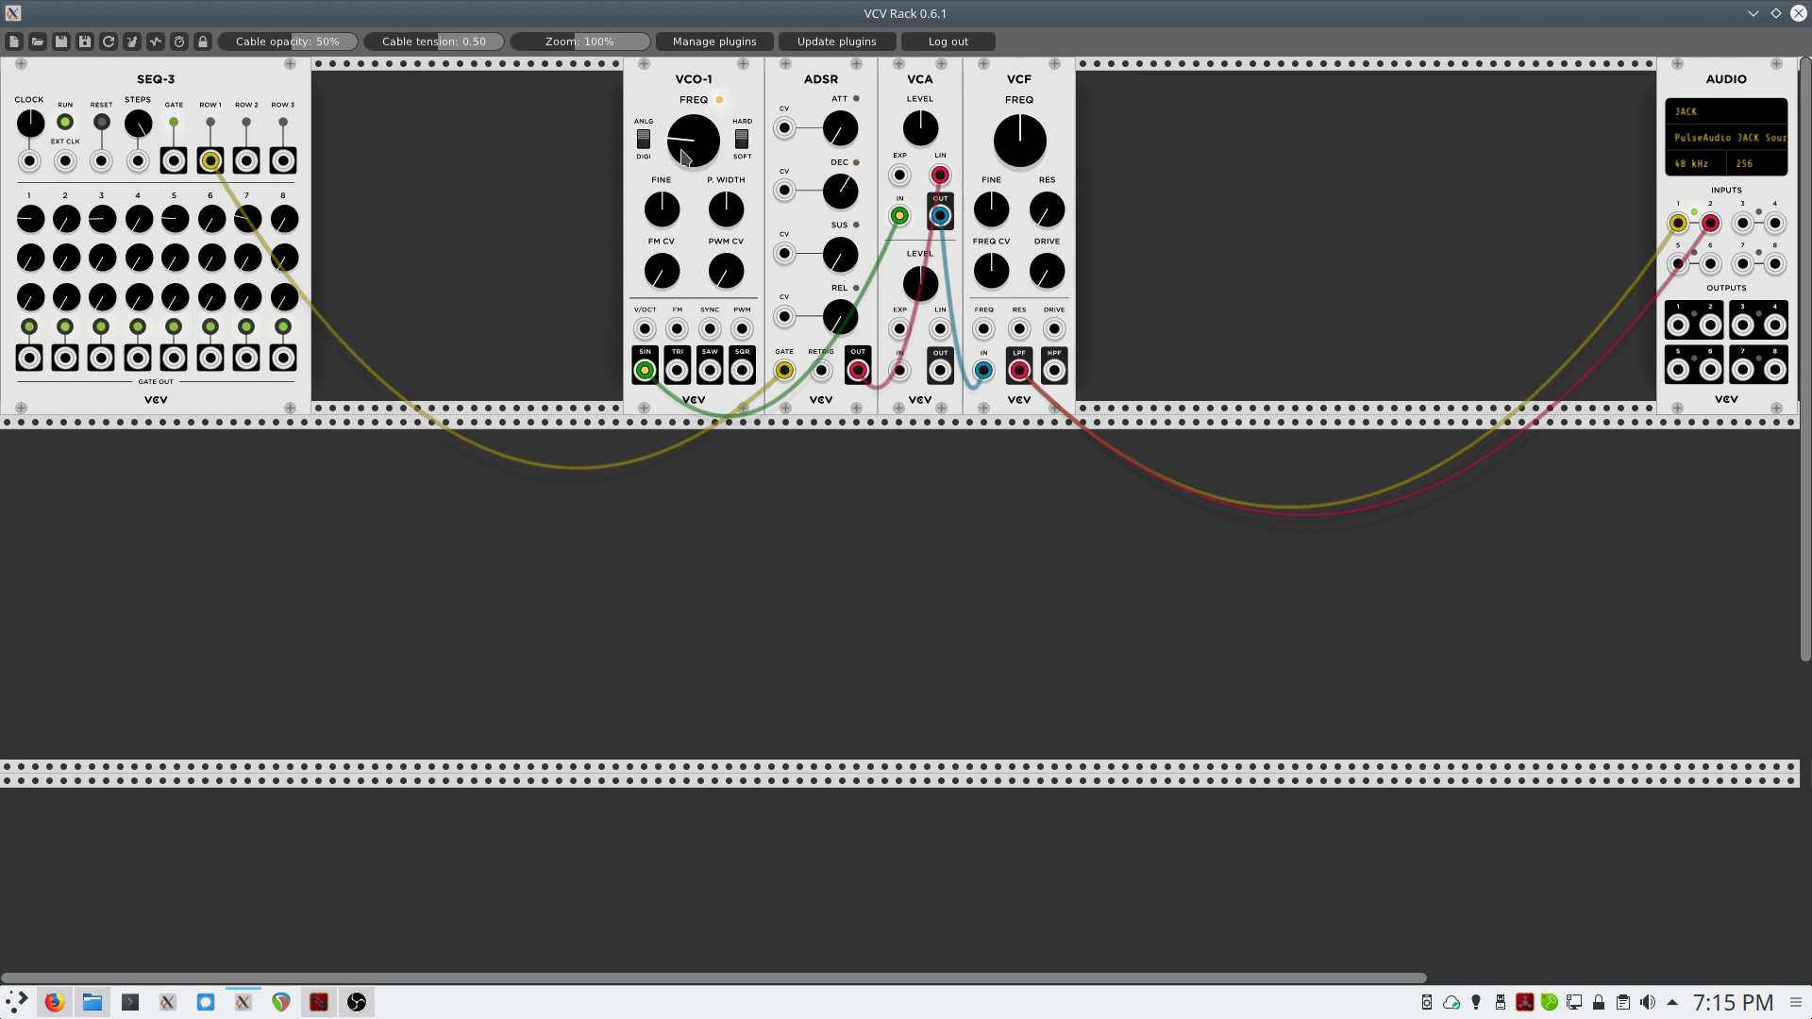
- Add a second ADSR beside VCO-1, feeding its V/OCT input and gated by SEQ-3 ROW 1
right_click(497, 189)
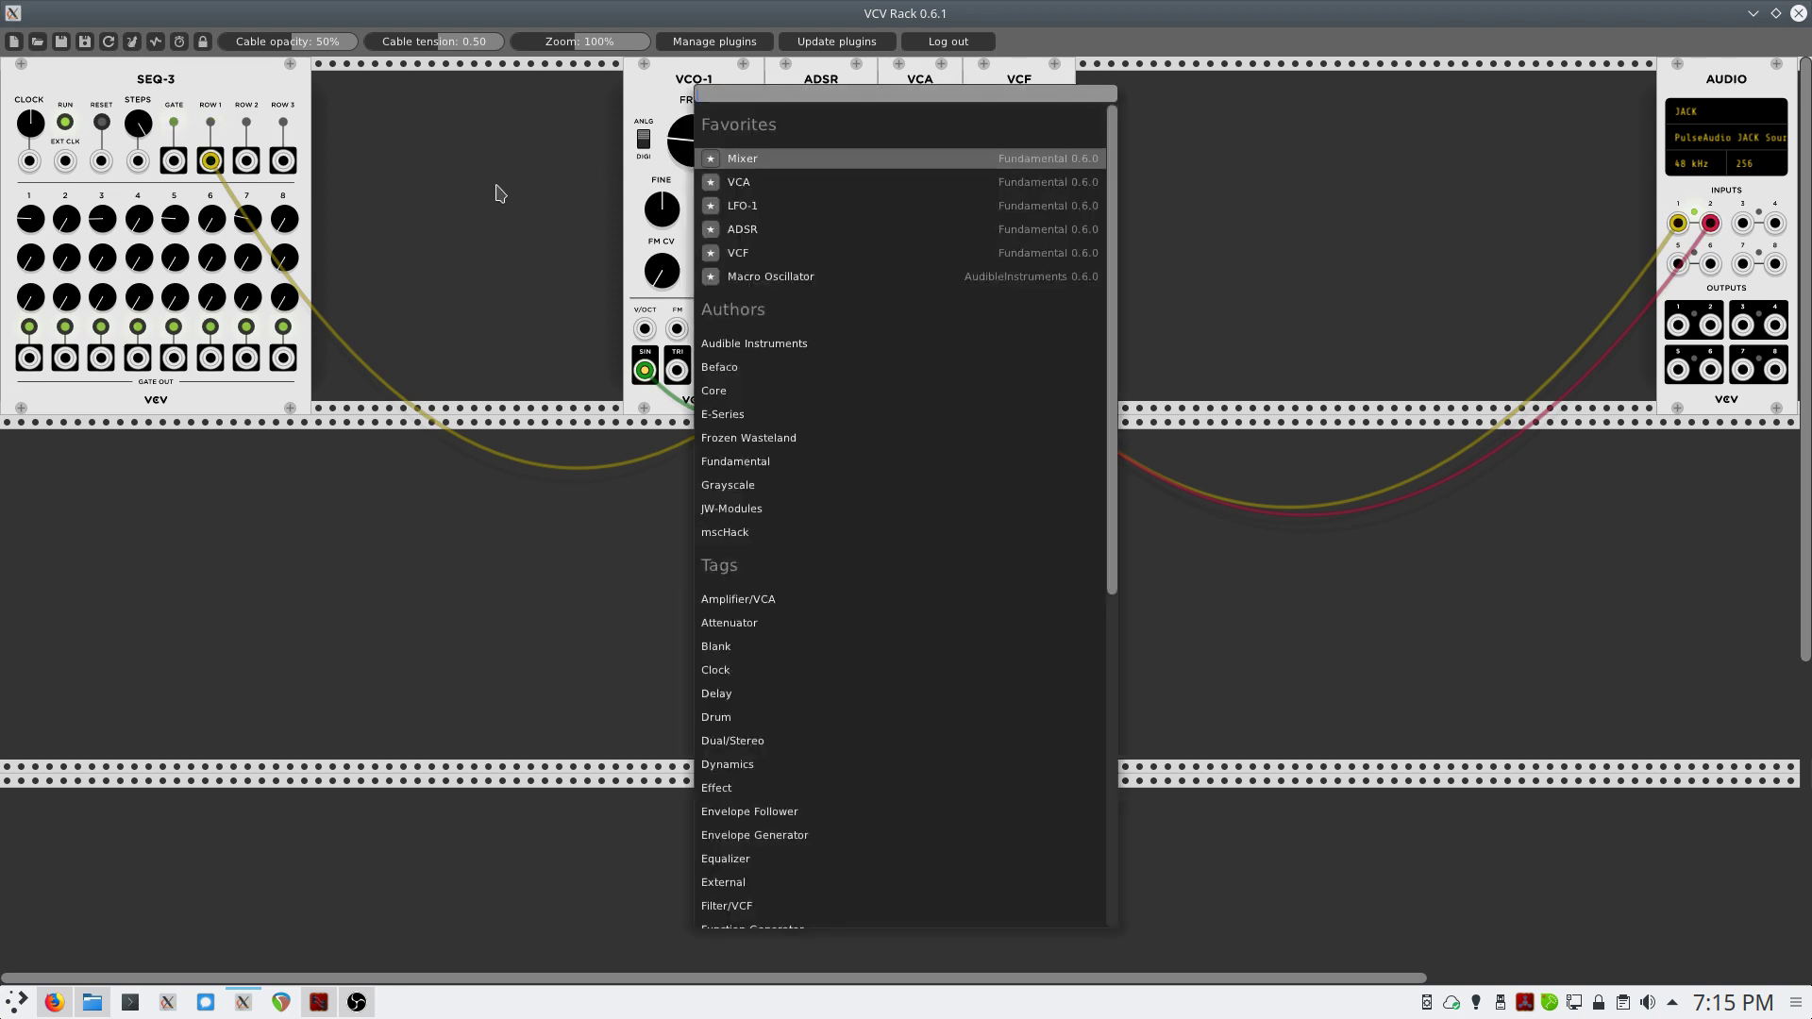
left_click(788, 234)
left_click_drag(533, 113, 613, 125)
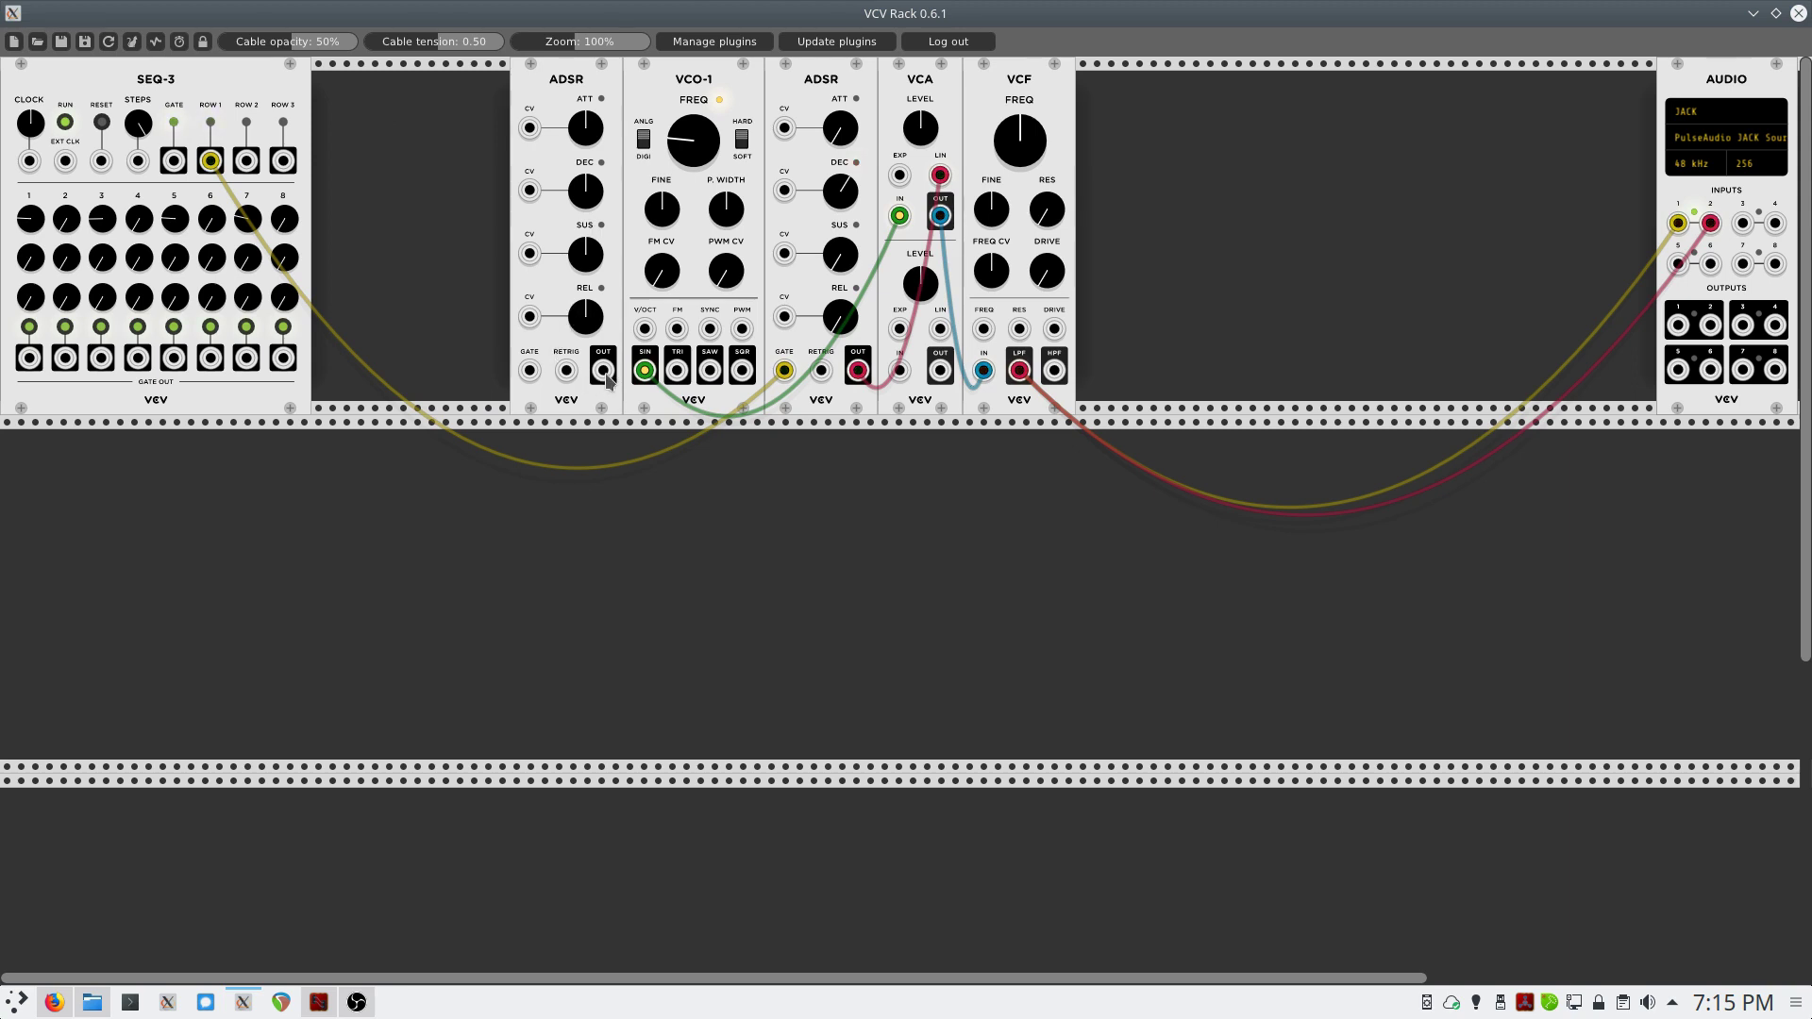
left_click_drag(604, 370, 644, 329)
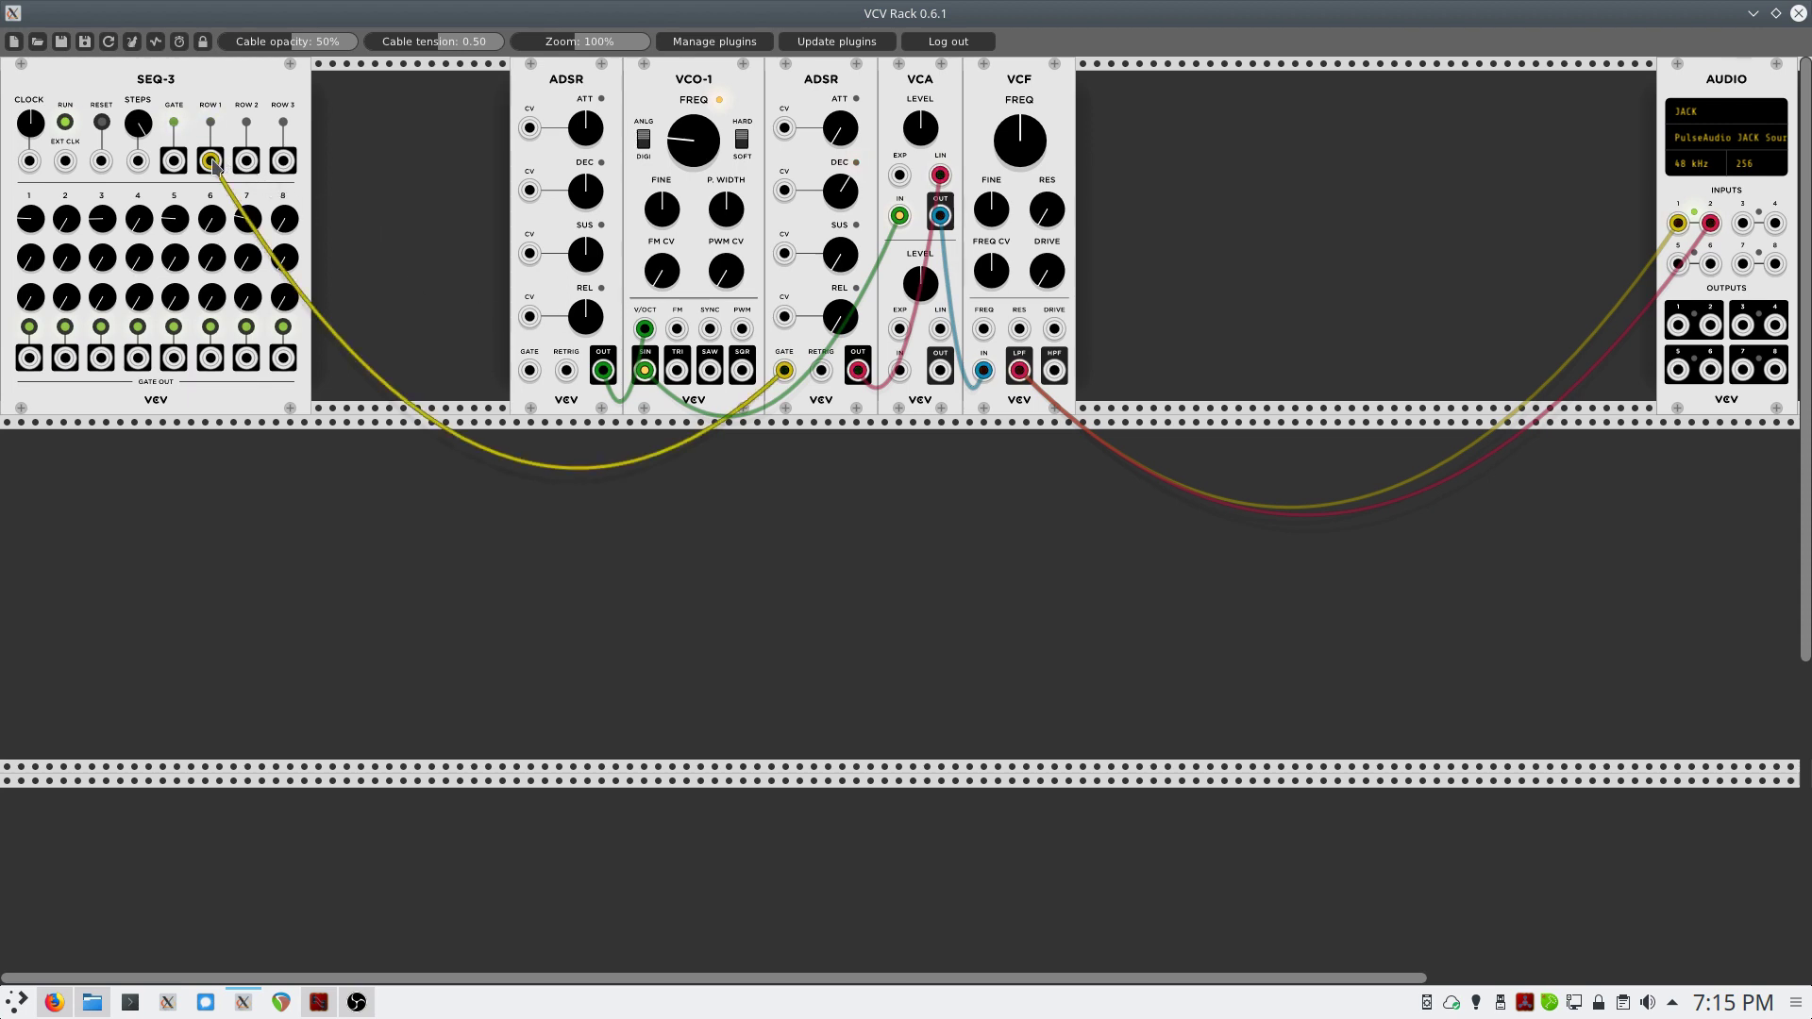
left_click_drag(211, 161, 531, 371)
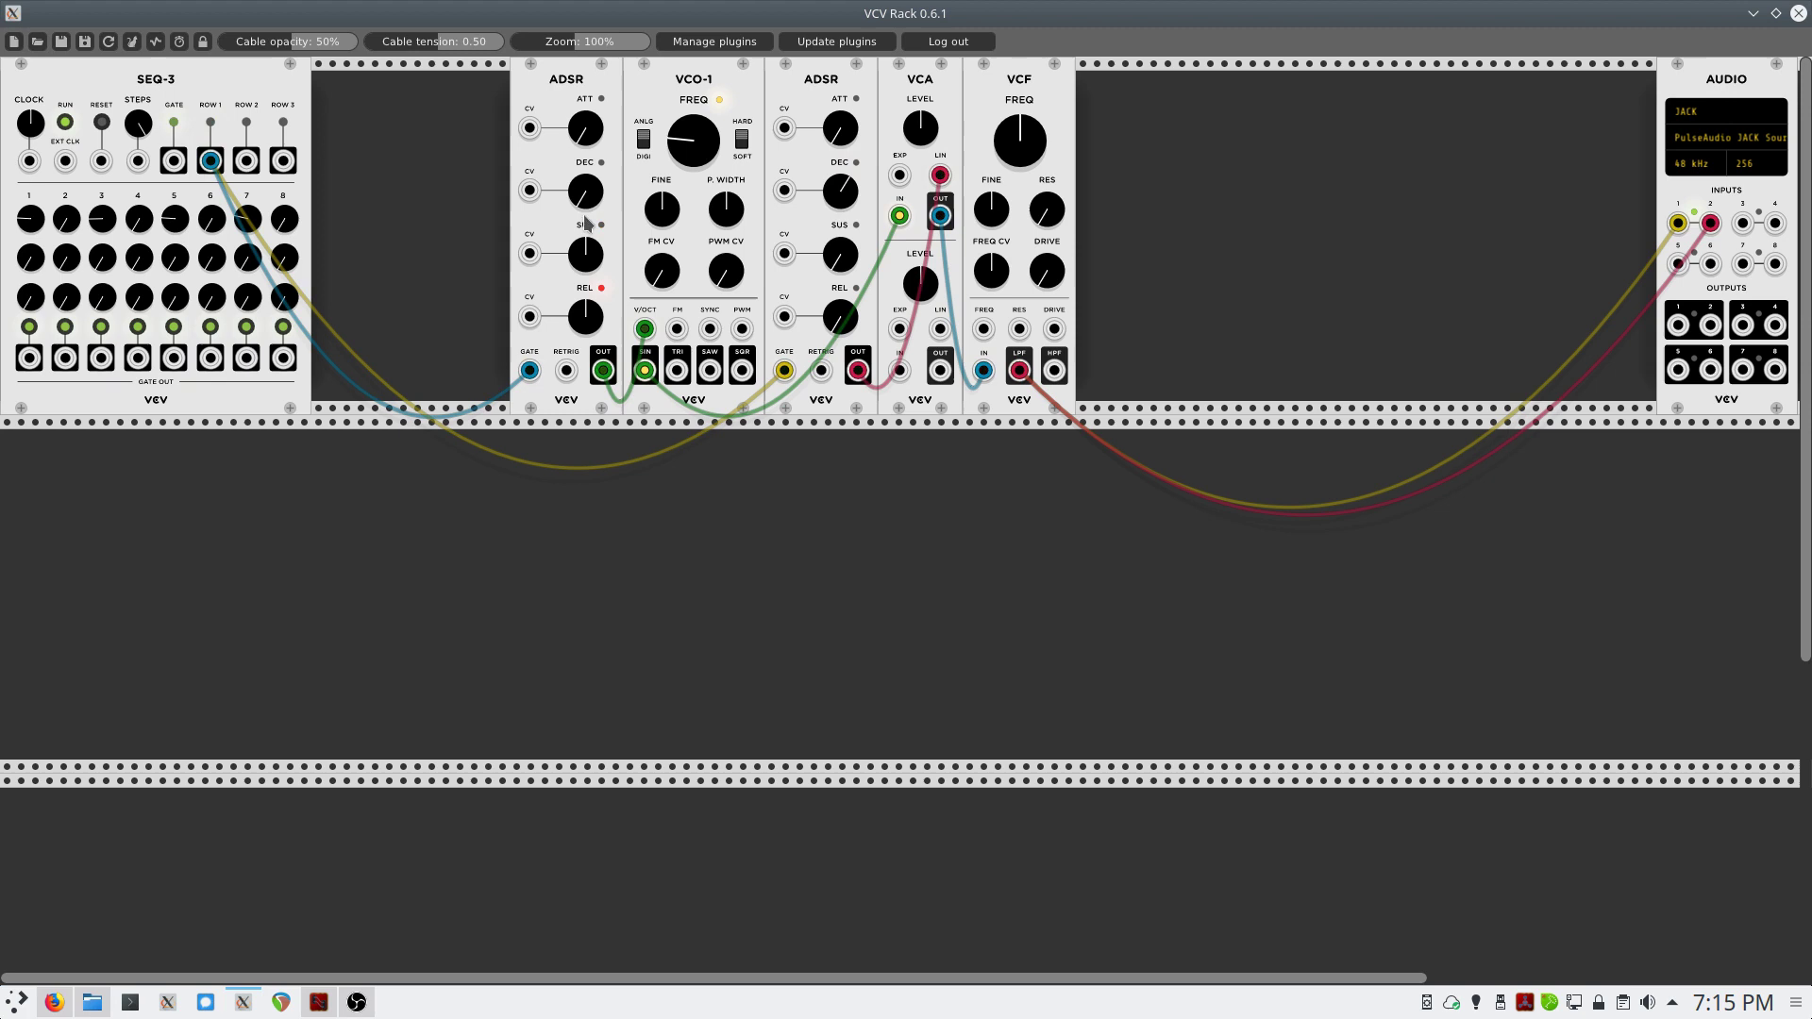
- Lower the first ADSR's sustain, release and decay, raise VCF cutoff, and increase the second ADSR's decay
left_click_drag(585, 240, 595, 311)
mouse_move(592, 198)
left_mouse_down()
mouse_move(592, 217)
mouse_move(585, 165)
mouse_move(585, 183)
left_mouse_up()
left_click_drag(1032, 162, 1031, 123)
left_click_drag(583, 195, 583, 177)
left_click_drag(584, 177, 583, 172)
left_click_drag(602, 200, 602, 187)
mouse_move(841, 195)
left_mouse_down()
mouse_move(842, 164)
mouse_move(838, 197)
left_mouse_up()
- Turn the VCF FREQ cutoff up further and nudge its DRIVE slightly higher
mouse_move(1010, 144)
left_mouse_down()
mouse_move(1009, 109)
mouse_move(999, 142)
left_mouse_up()
left_click_drag(1045, 282, 1046, 292)
left_click_drag(644, 370, 743, 372)
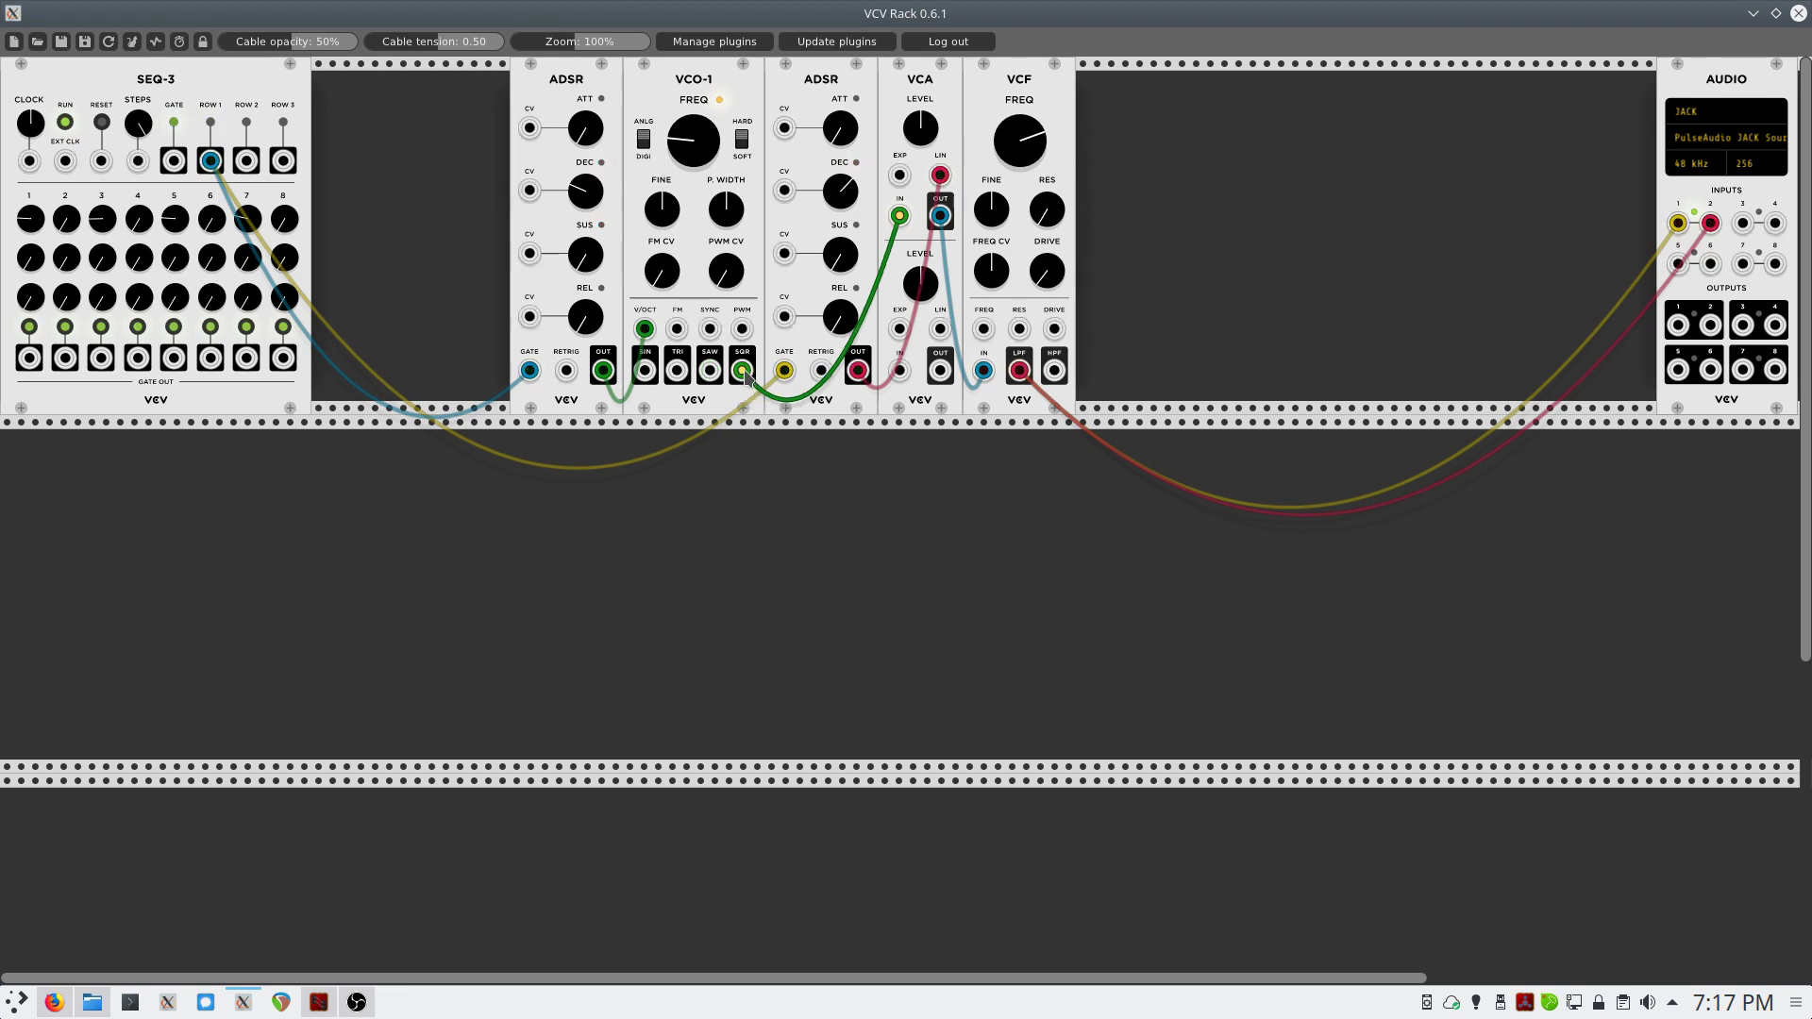
left_click_drag(746, 376, 646, 370)
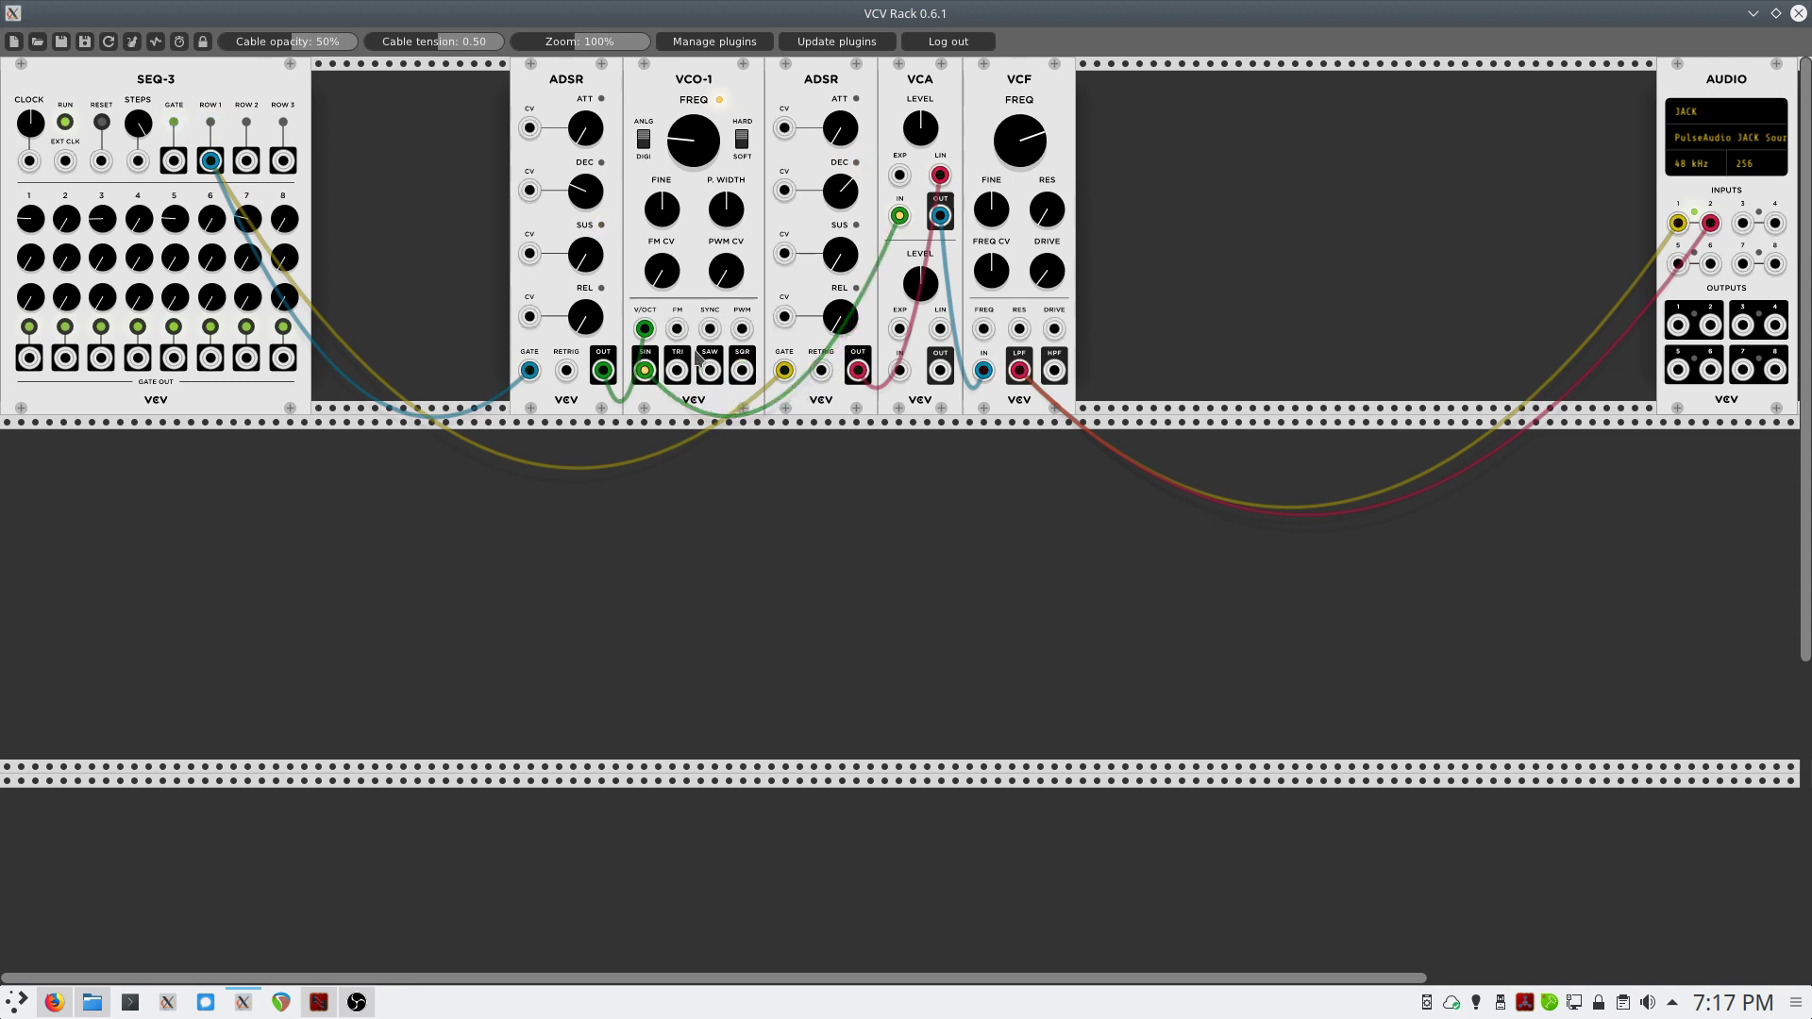